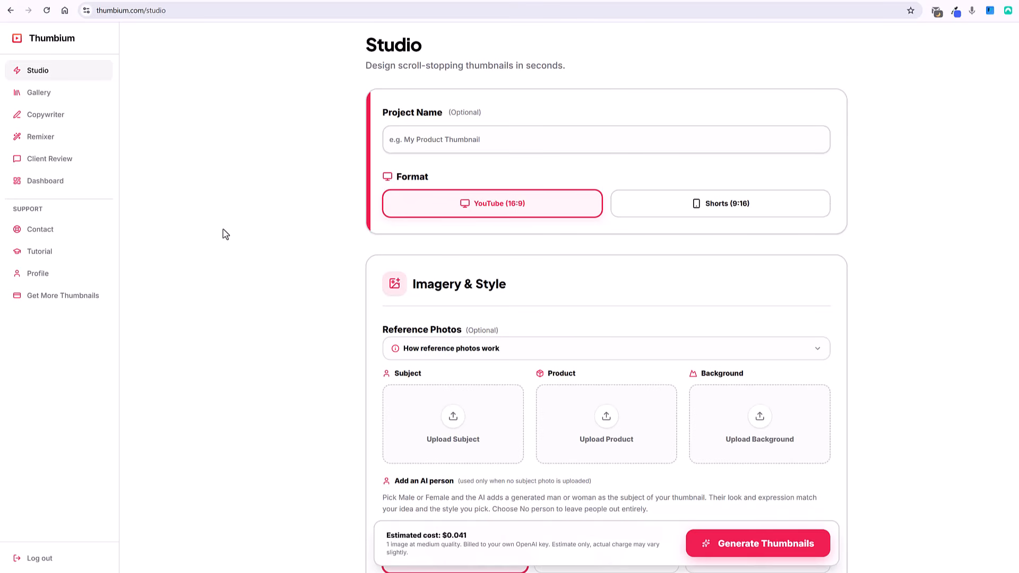
- Check the status of the saved OpenAI API key in the profile, and return to the Studio
click(37, 274)
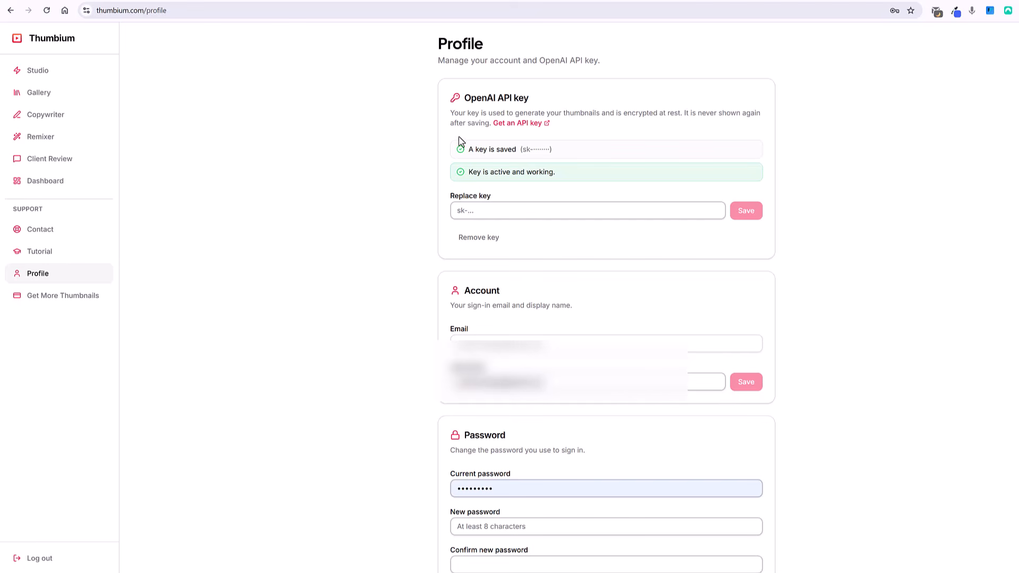
drag(468, 100, 498, 101)
click(478, 118)
drag(467, 172, 559, 177)
click(350, 182)
key(alt+Left)
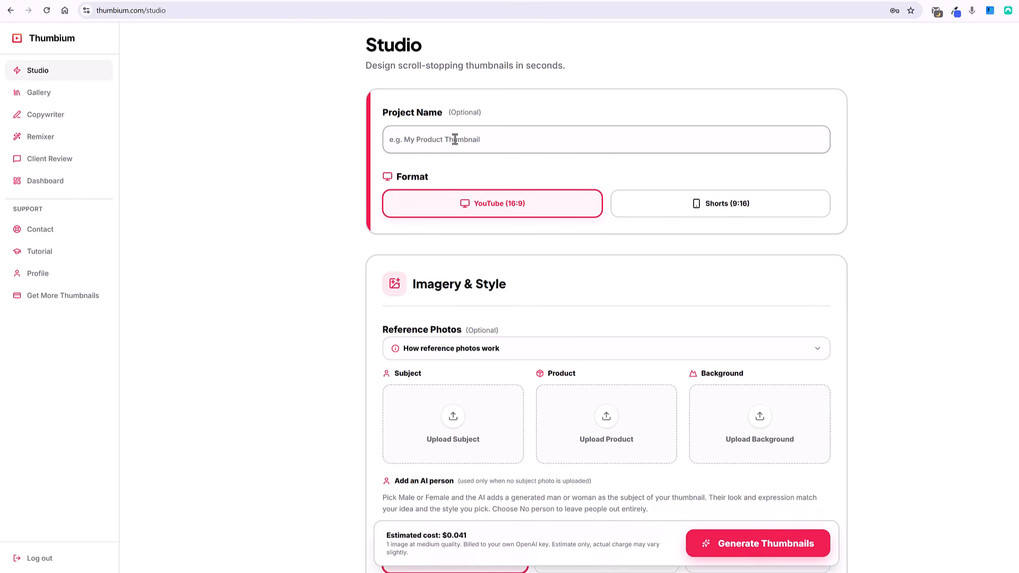
- Name the project "Survival Ridge"
click(455, 139)
text(Survival Ridge)
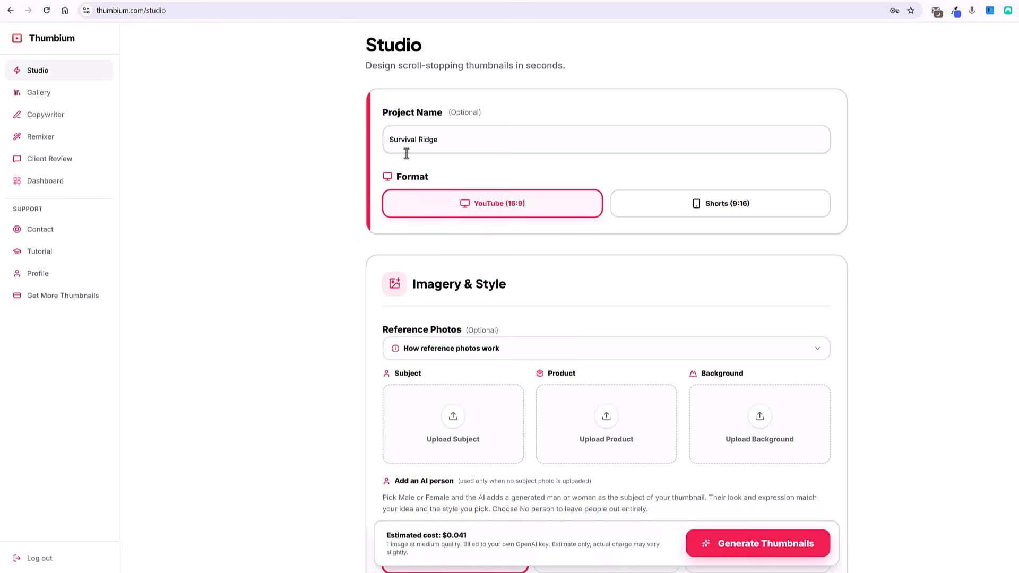
scroll(363, 230, down, 3)
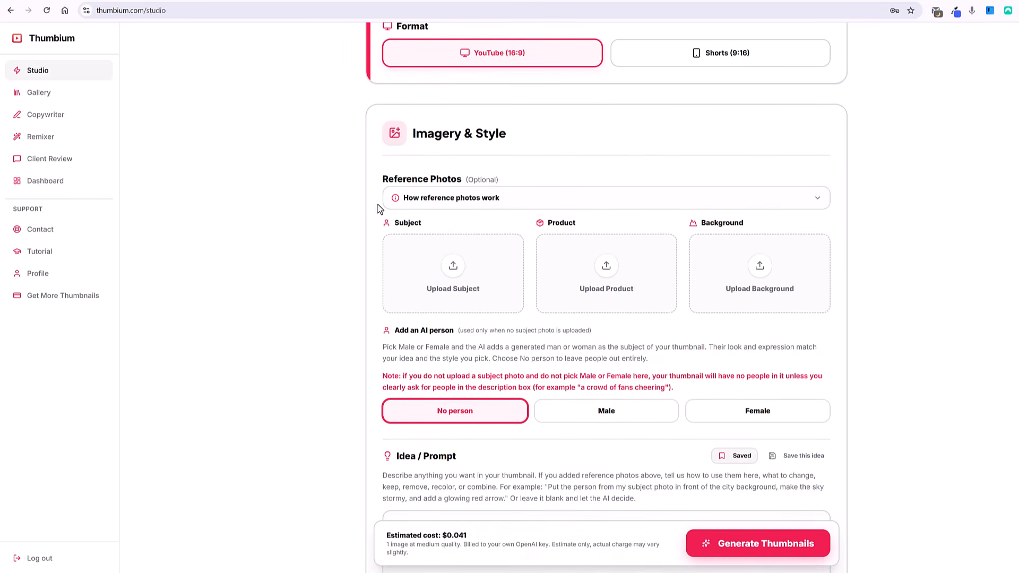
scroll(372, 188, up, 1)
scroll(372, 187, up, 1)
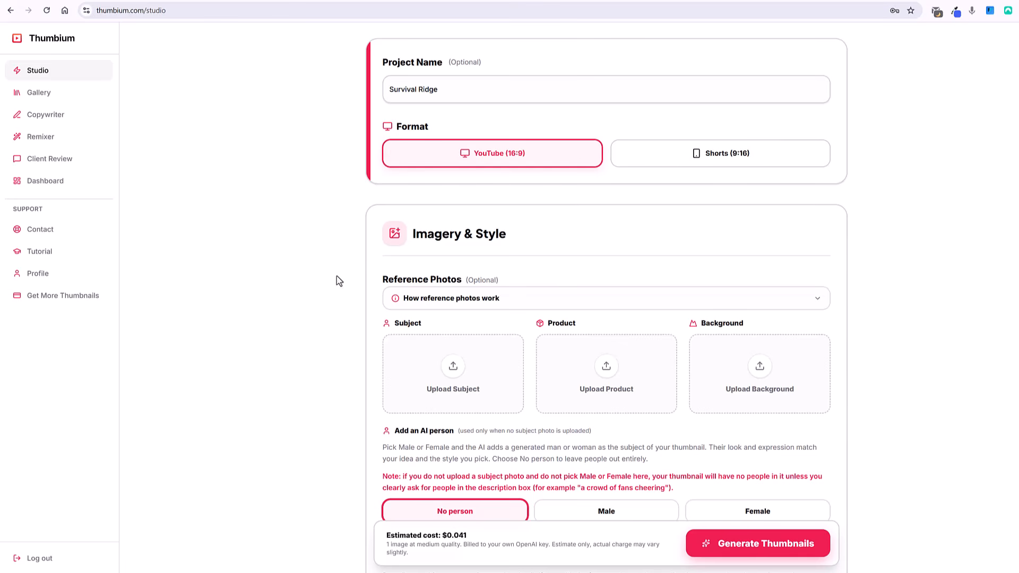
- Read the explanation of how reference photos work, and collapse it again
scroll(353, 257, down, 4)
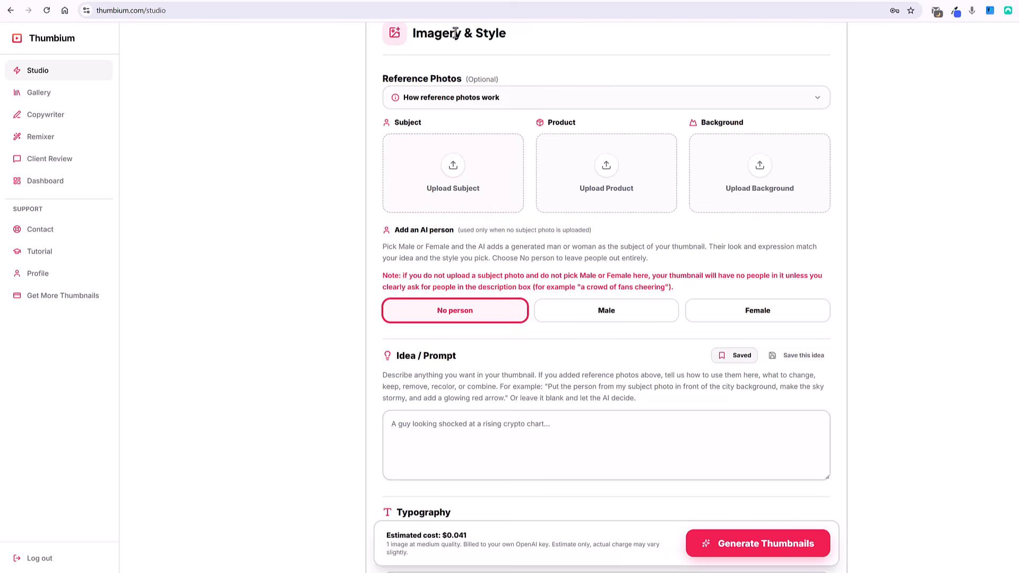
click(818, 100)
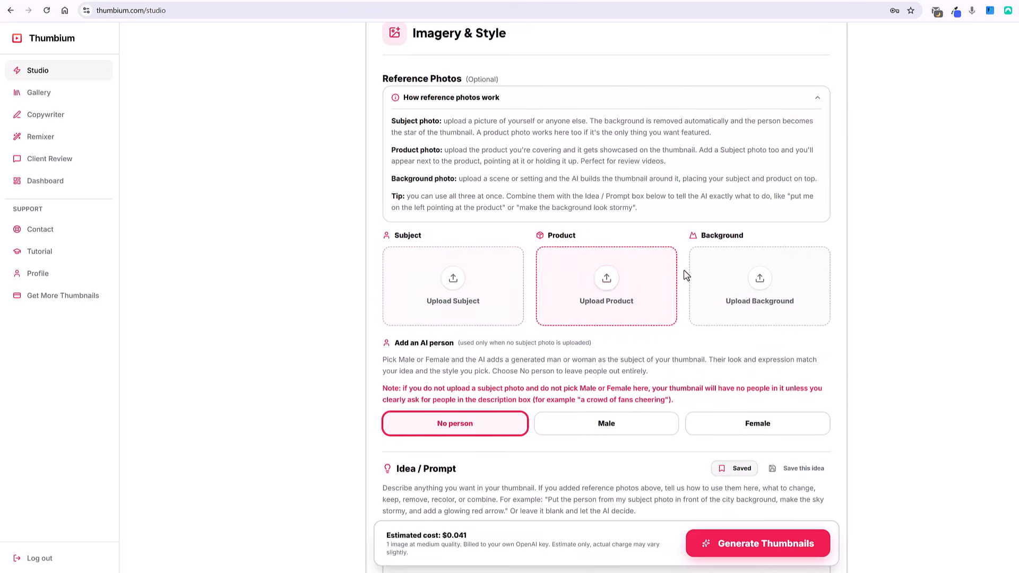
click(817, 98)
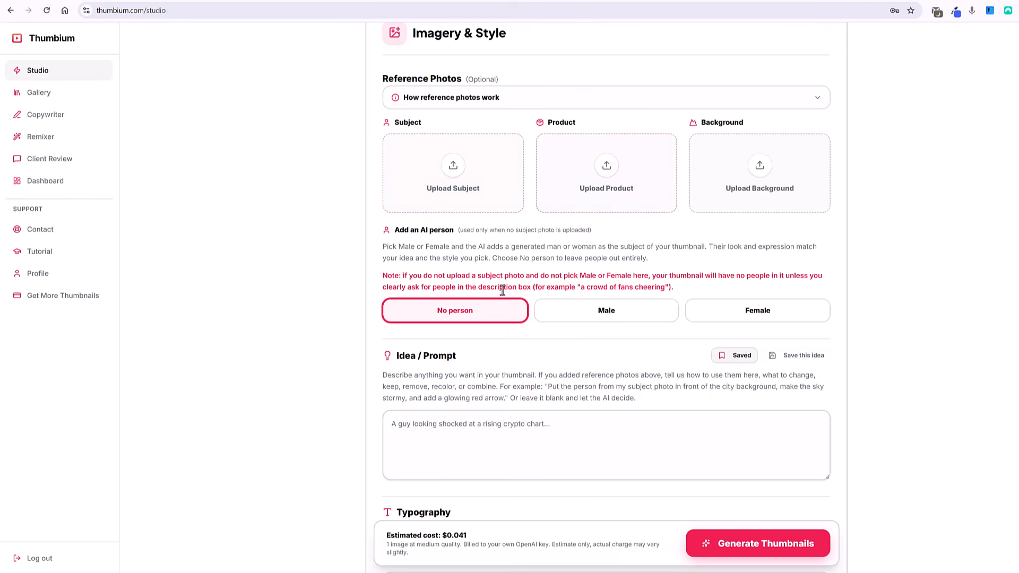
- Add subject, product and background reference photos and set the overlay text to "Never Be Without Fire"
click(438, 427)
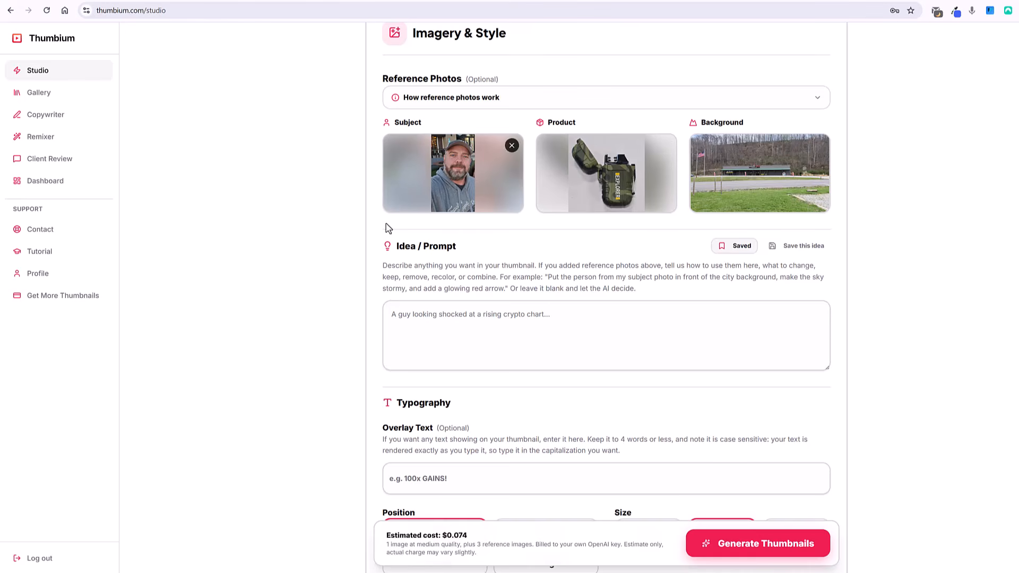
scroll(342, 302, down, 3)
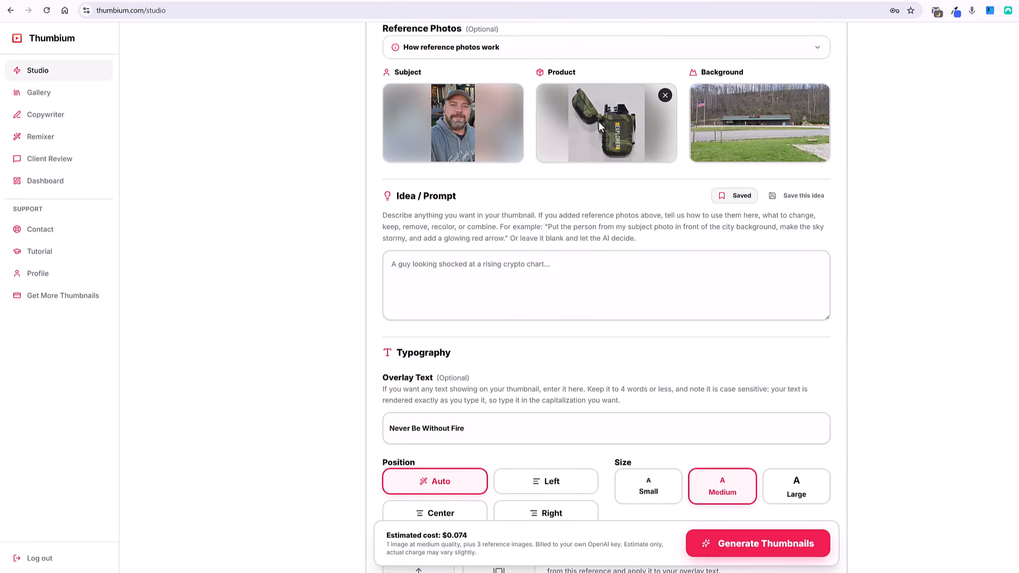
scroll(516, 325, down, 3)
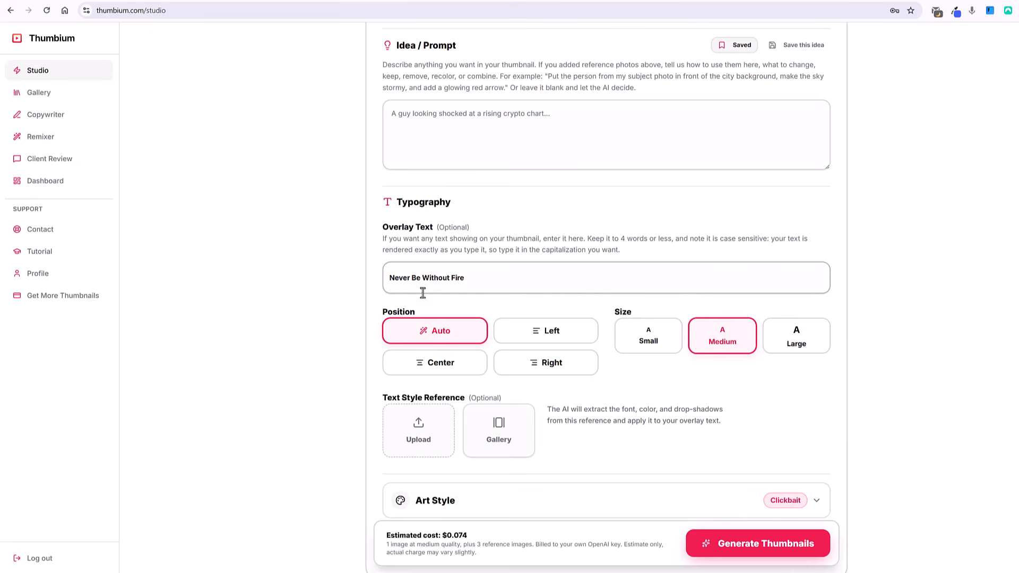
scroll(423, 293, down, 3)
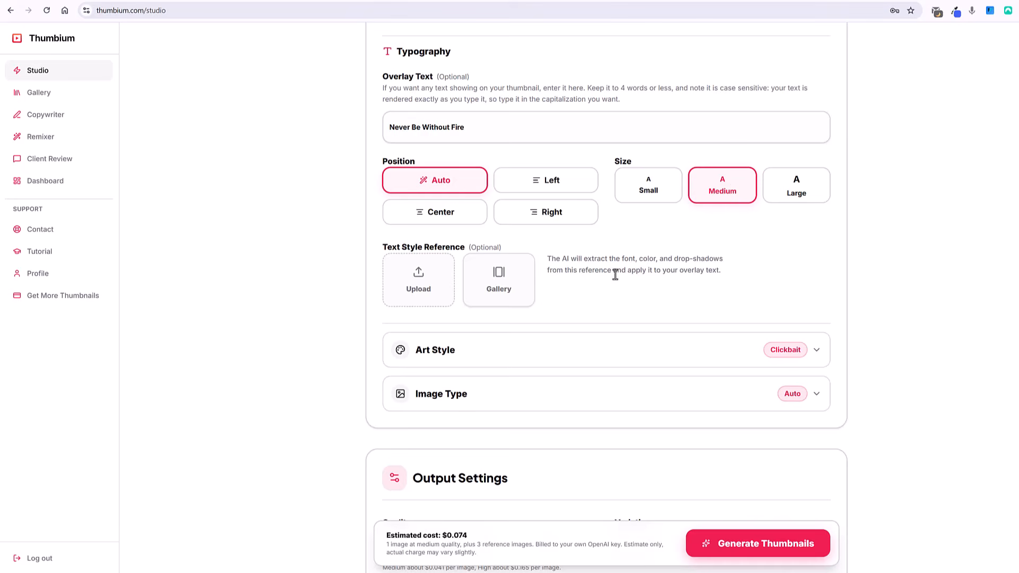
scroll(584, 307, down, 2)
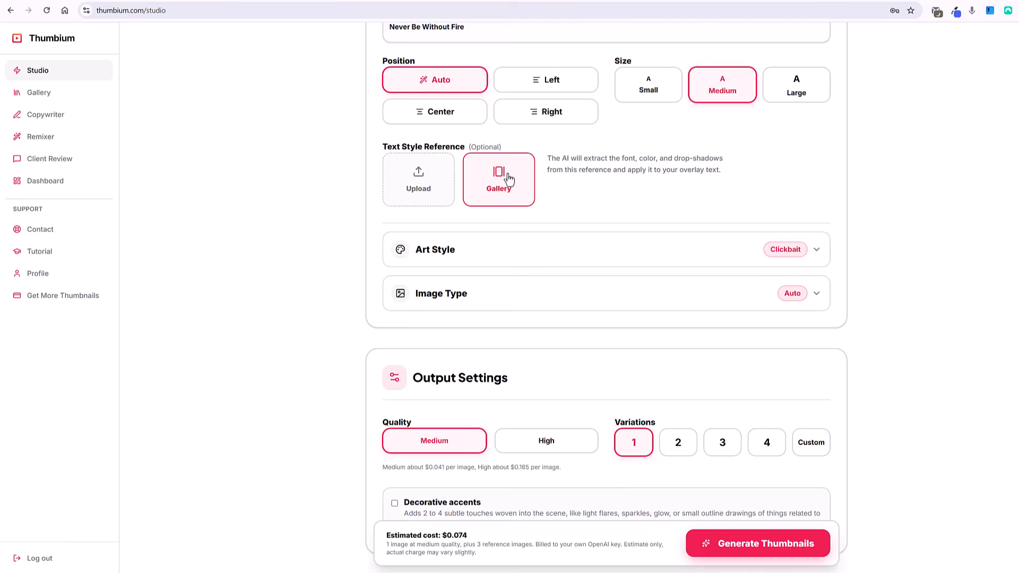
- Expand the Art Style and Image Type sections and review the available options
click(815, 254)
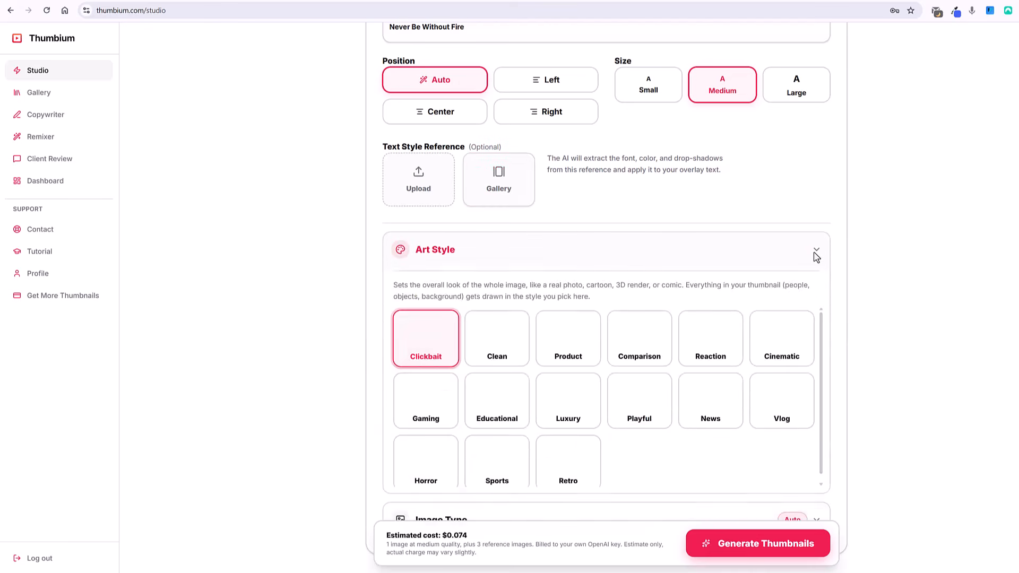
scroll(350, 285, down, 2)
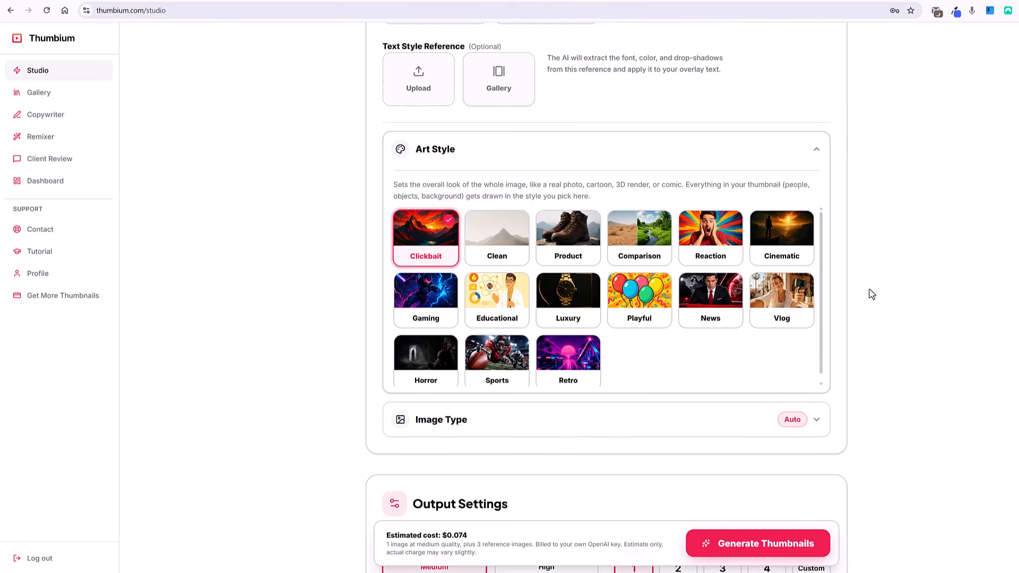
scroll(878, 308, down, 3)
click(817, 271)
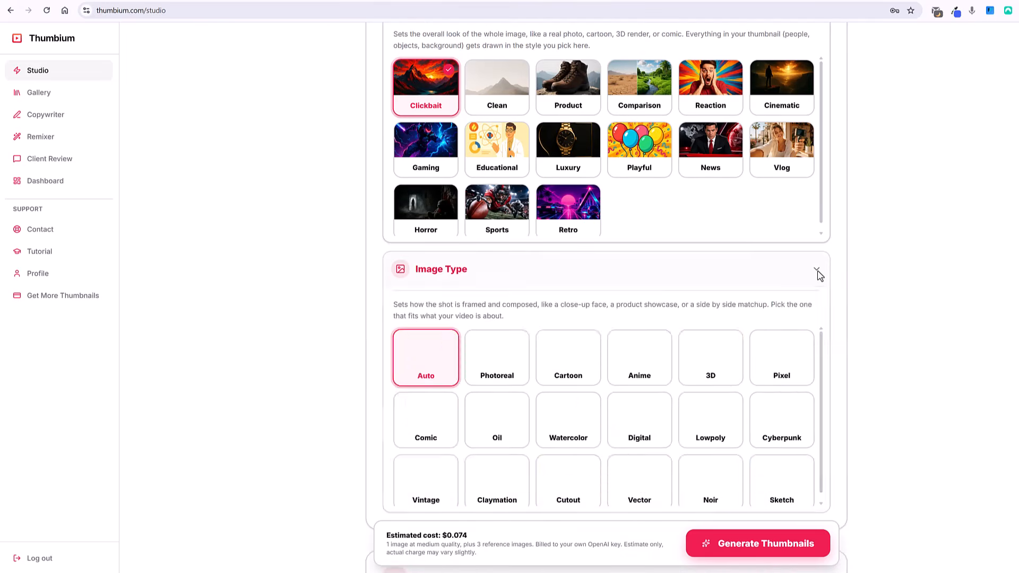
scroll(610, 345, down, 1)
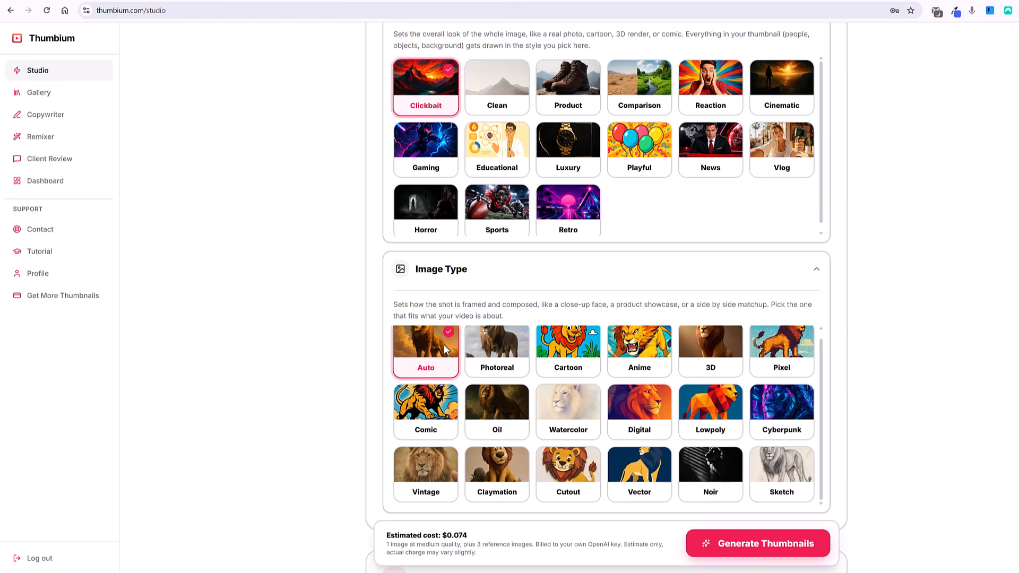
scroll(340, 354, down, 3)
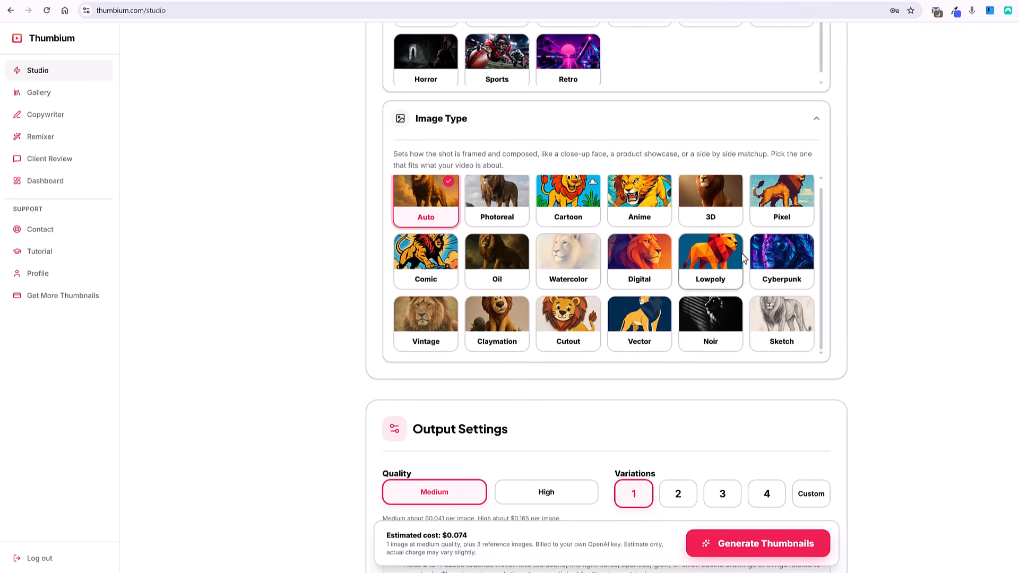
- Check the per-image prices of Medium and High quality in the output settings
scroll(316, 326, down, 3)
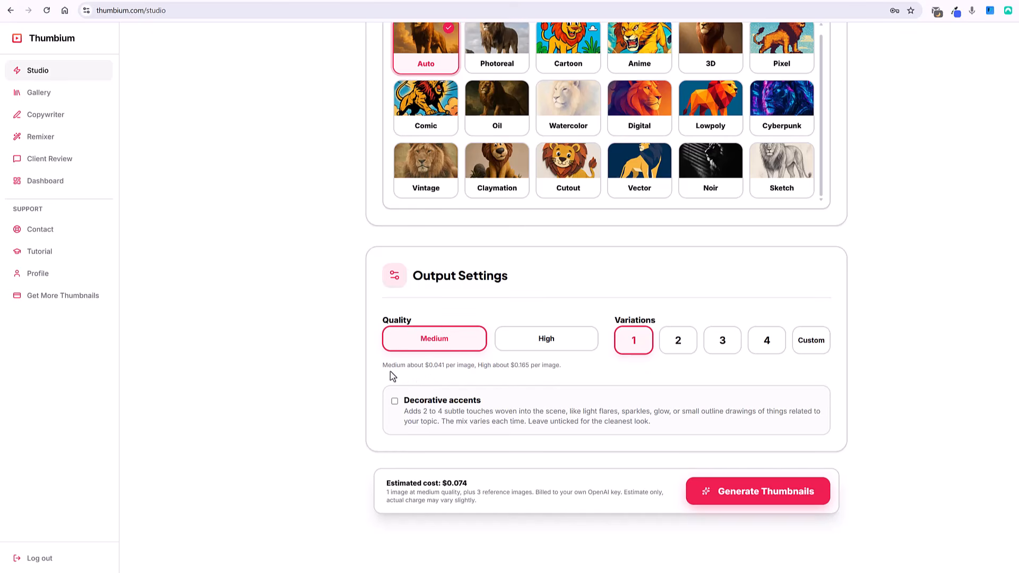
drag(382, 368, 444, 368)
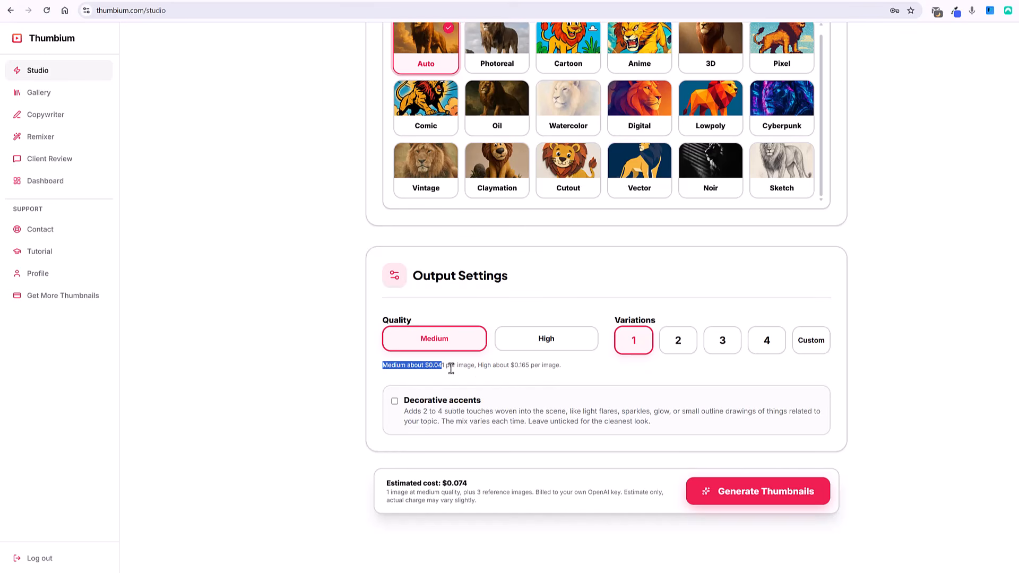
click(453, 366)
drag(478, 365, 564, 372)
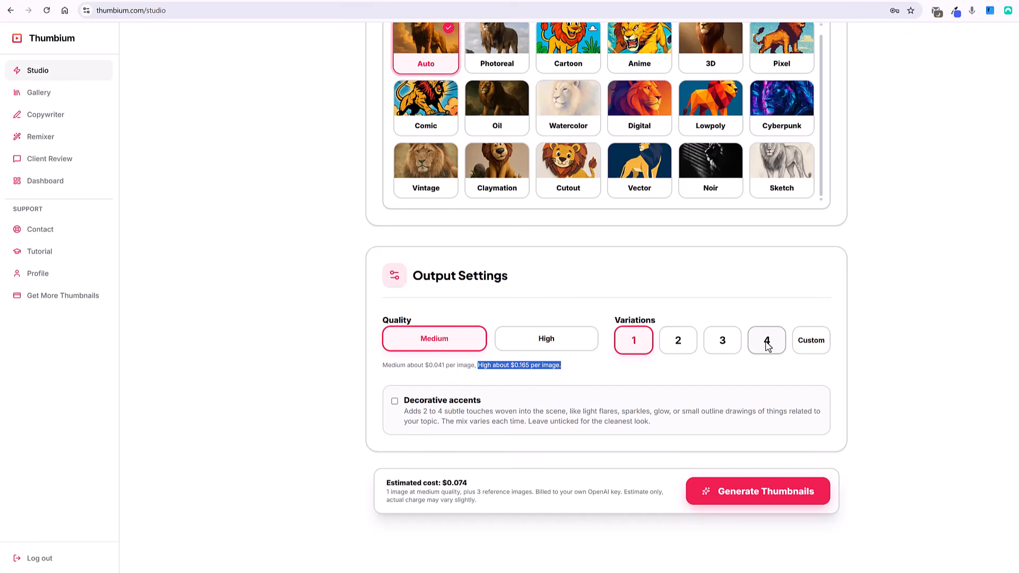
- Generate 4 thumbnail variations at Medium quality with decorative accents enabled
click(767, 345)
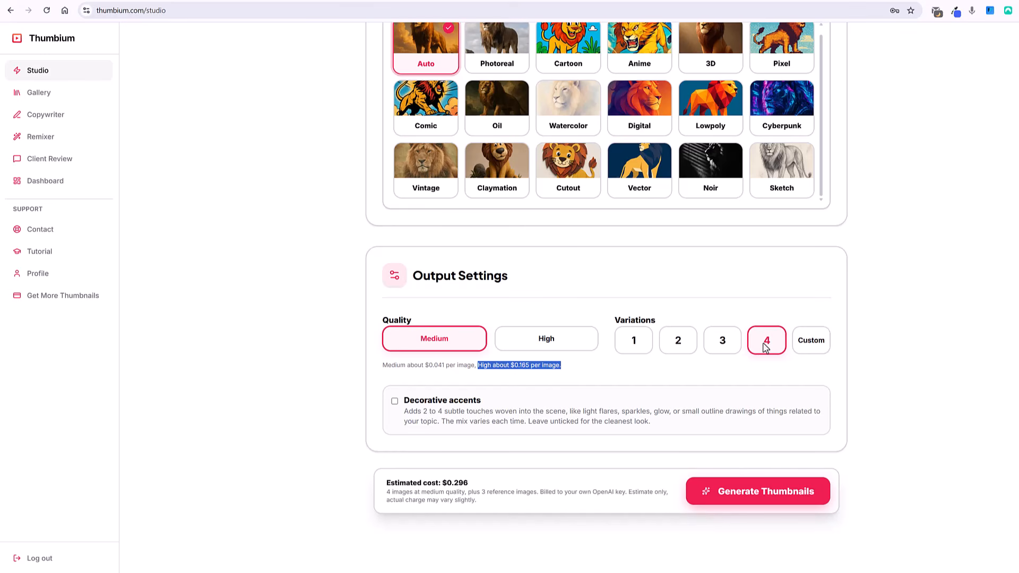
click(810, 346)
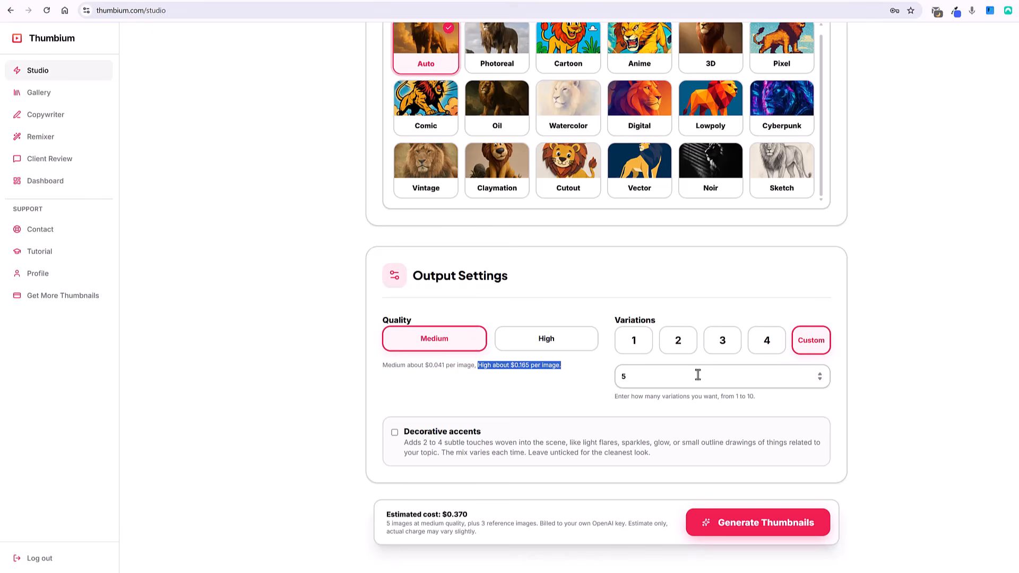
click(588, 385)
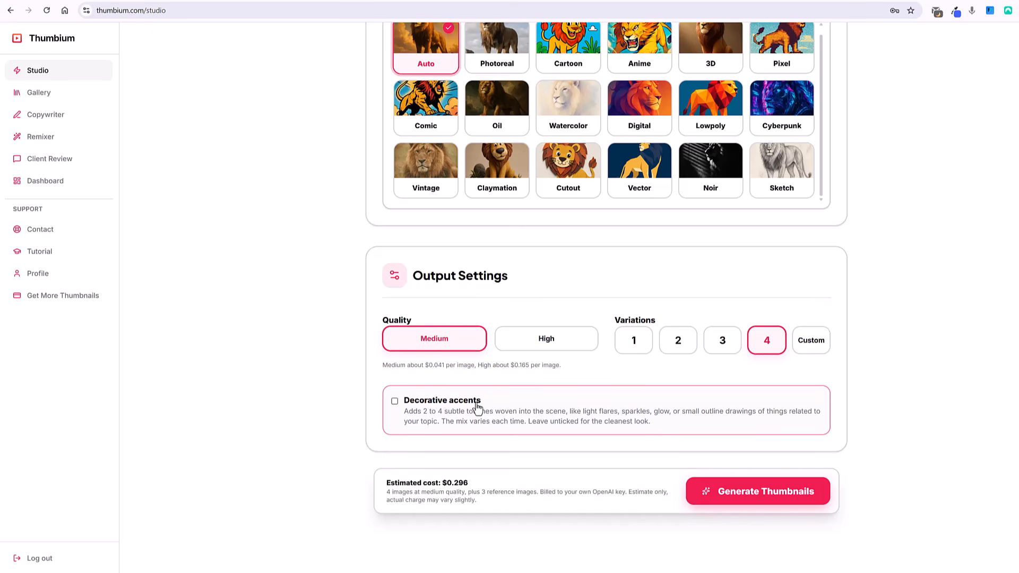
click(394, 402)
click(751, 493)
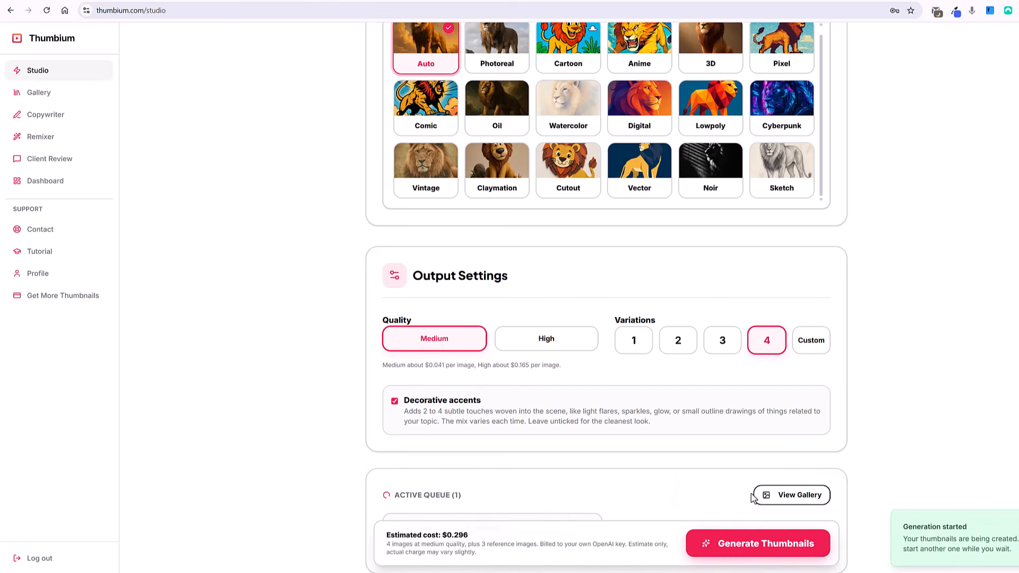
- Turn off decorative accents and generate a second batch of 4 thumbnails with the same settings
click(395, 403)
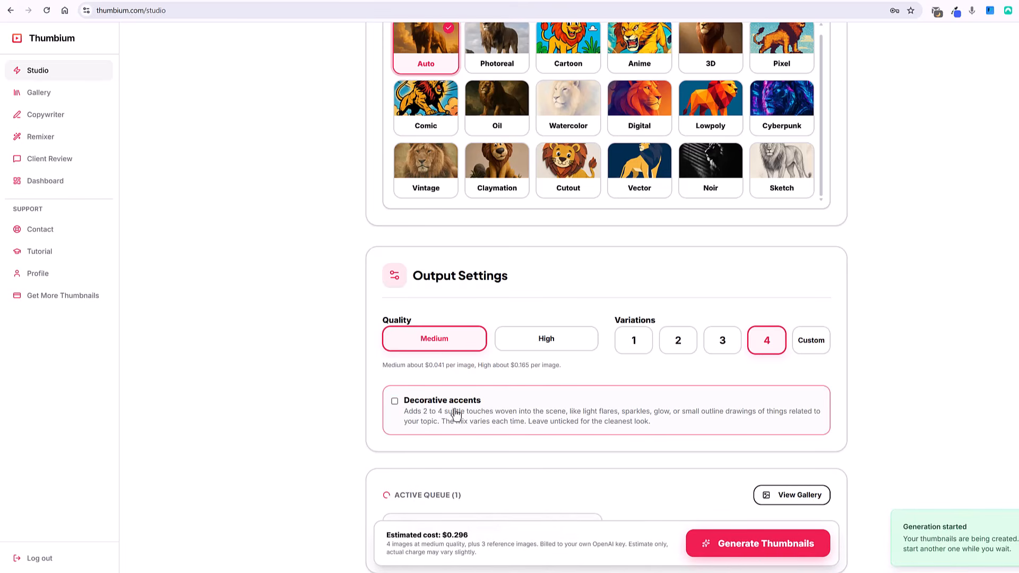
click(763, 544)
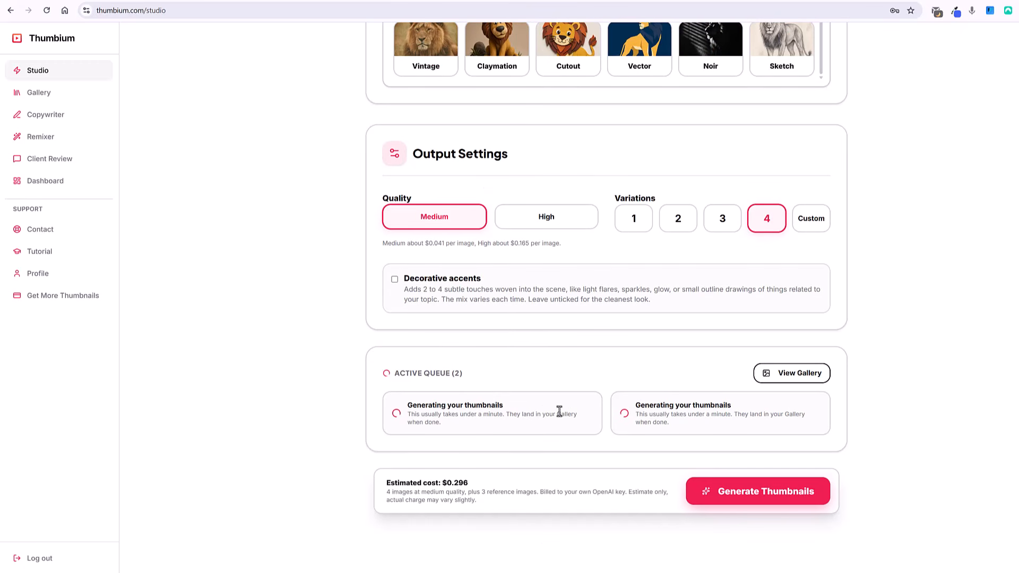
scroll(561, 429, up, 5)
scroll(562, 429, up, 20)
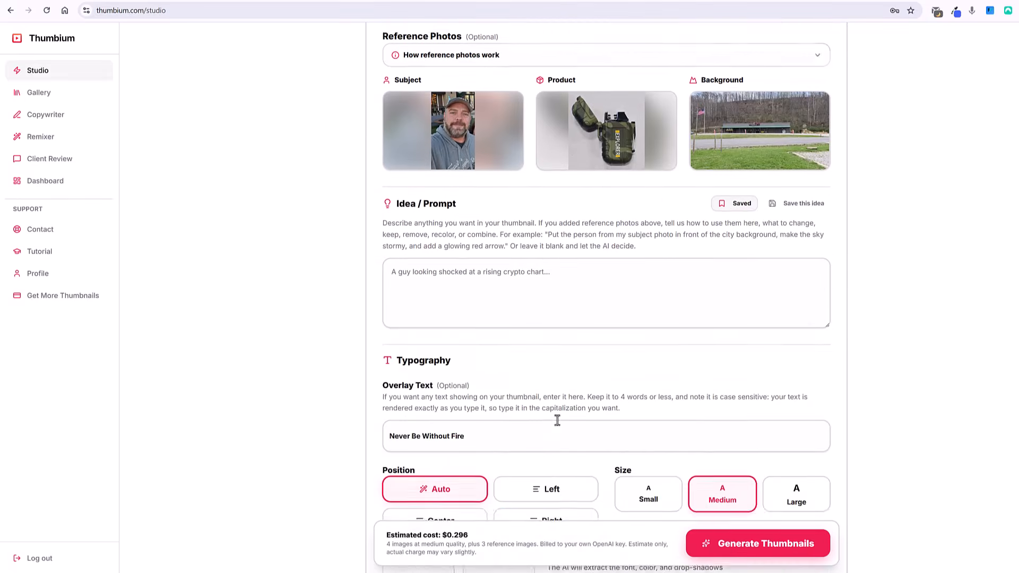
- Open the gallery and inspect the first, fourth and sixth generated thumbnails at full size, returning to the gallery after each
click(39, 94)
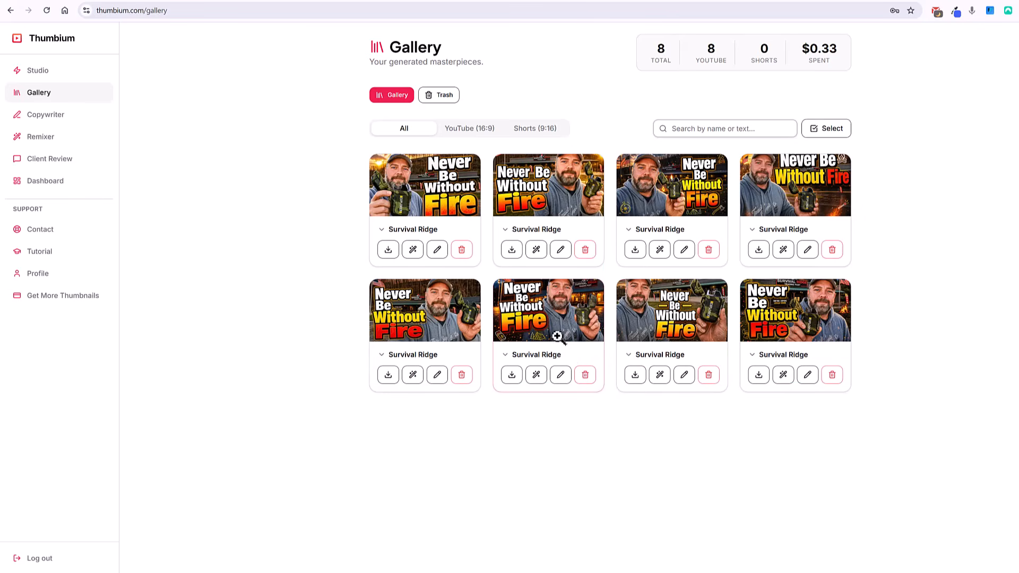
click(388, 180)
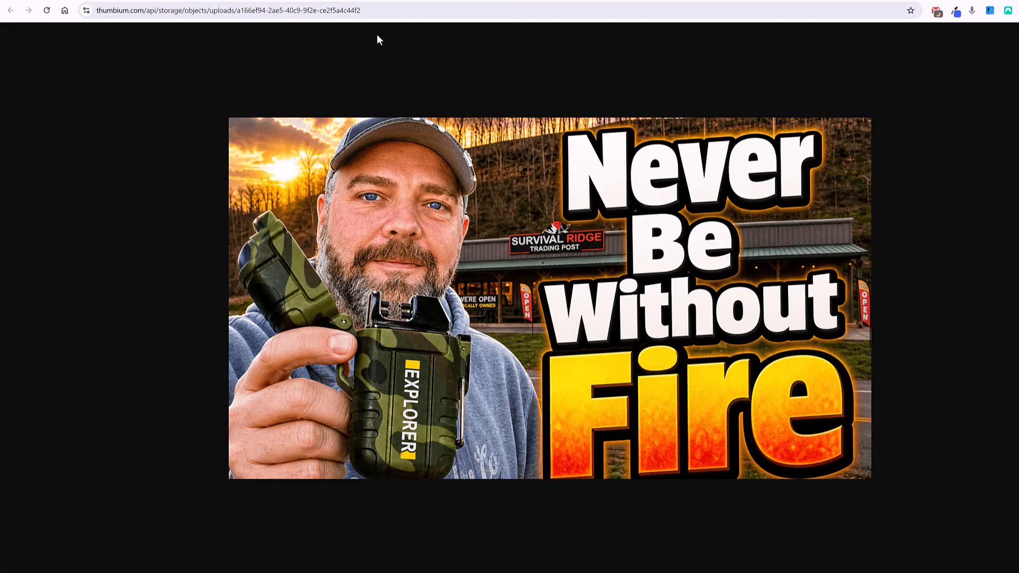
key(alt+Left)
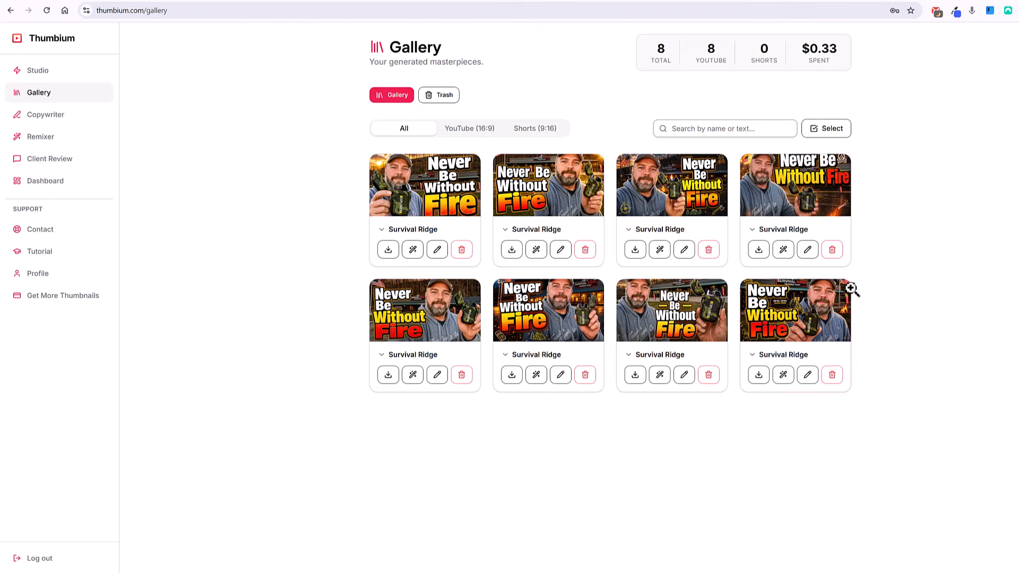
click(565, 295)
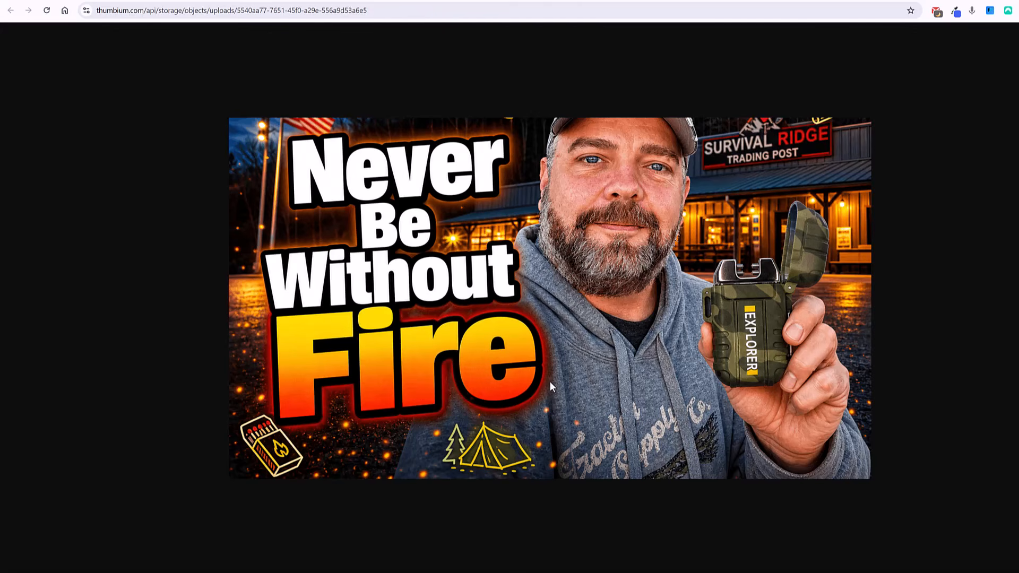
key(ctrl+w)
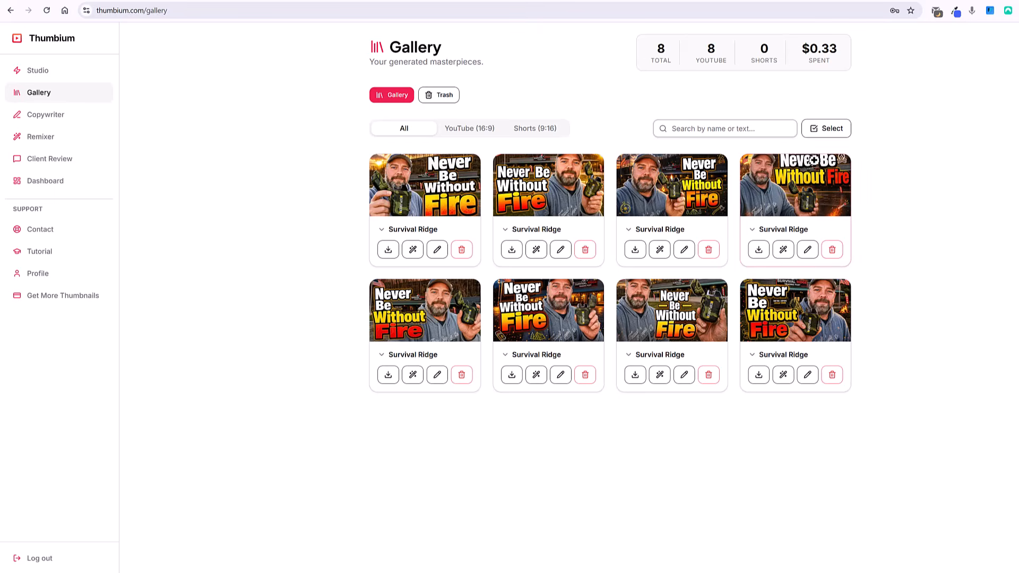
click(814, 169)
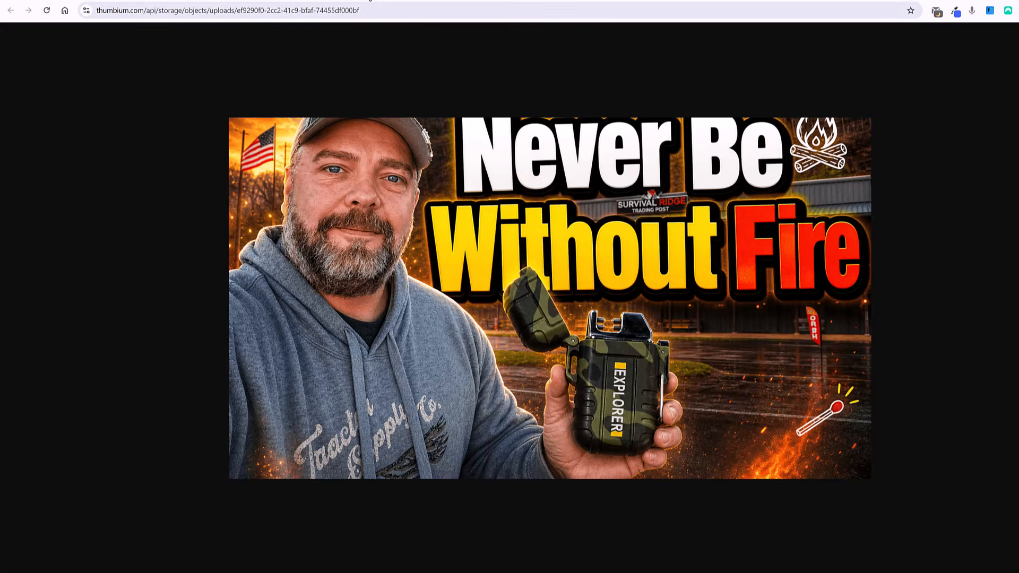
key(alt+Left)
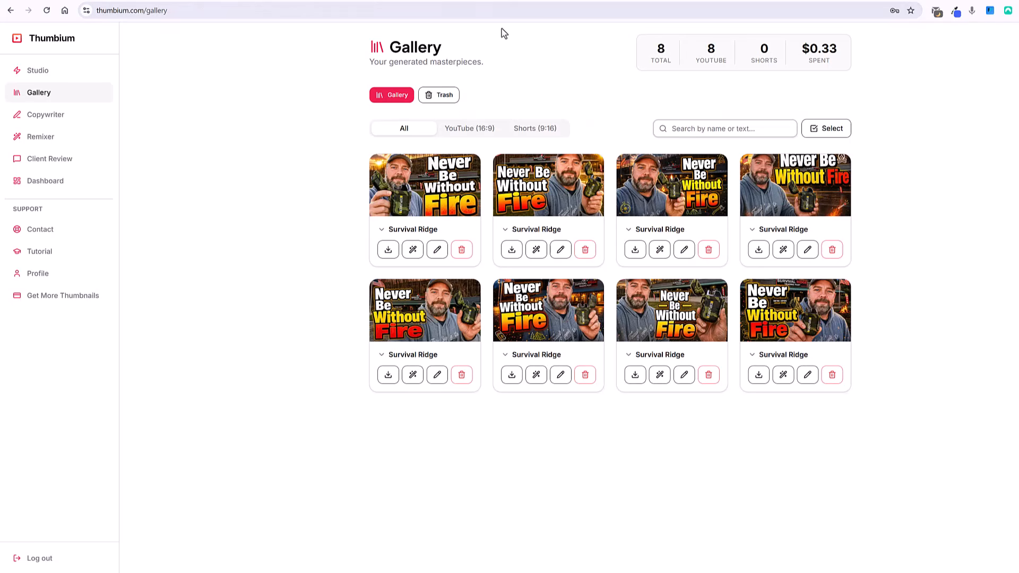
- Apply a Medium-quality AI edit to the fourth thumbnail, moving the text lower and giving the man a rugged look, tactical outfit and black face marks
click(785, 253)
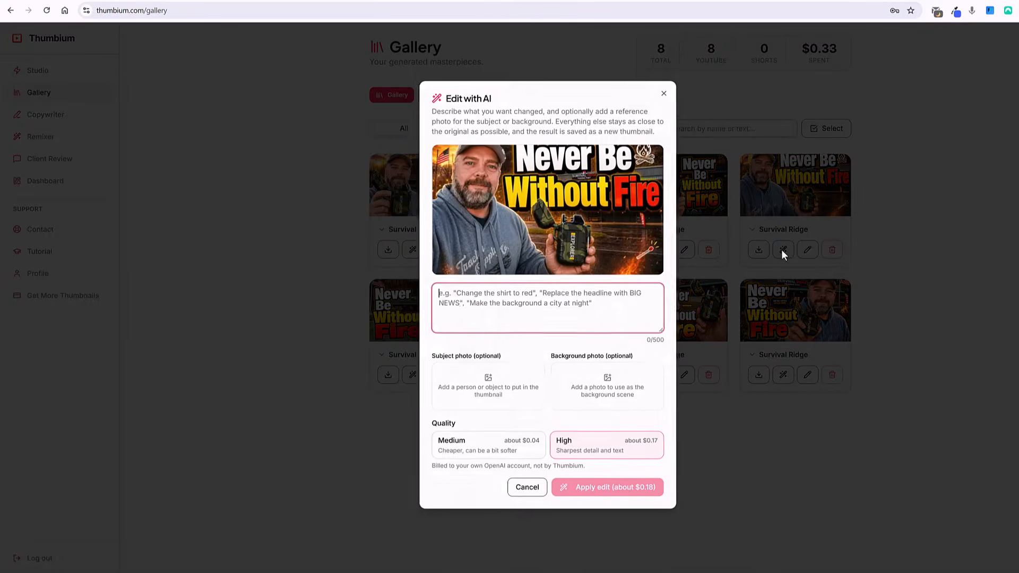
click(512, 304)
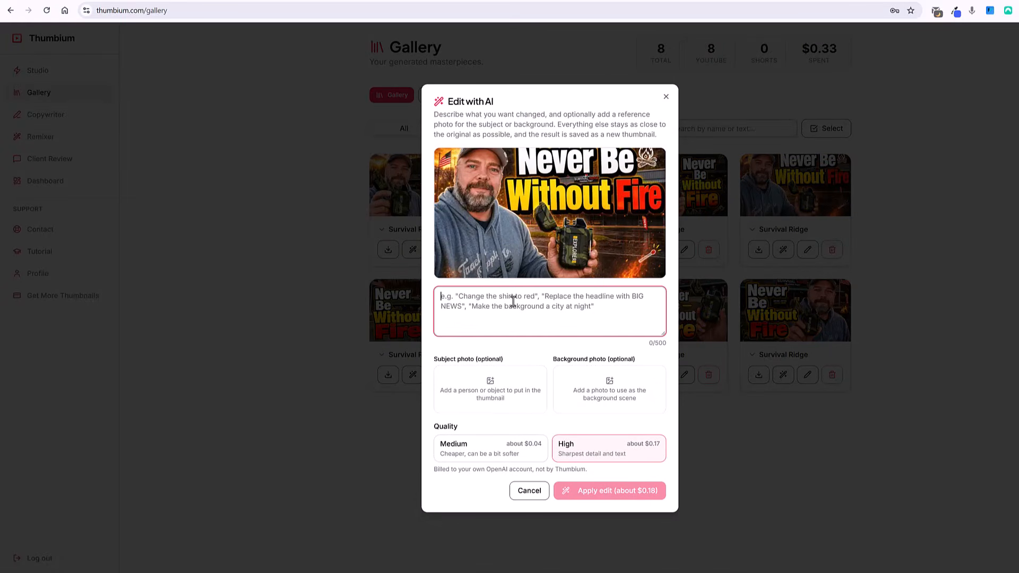
text(move the text low)
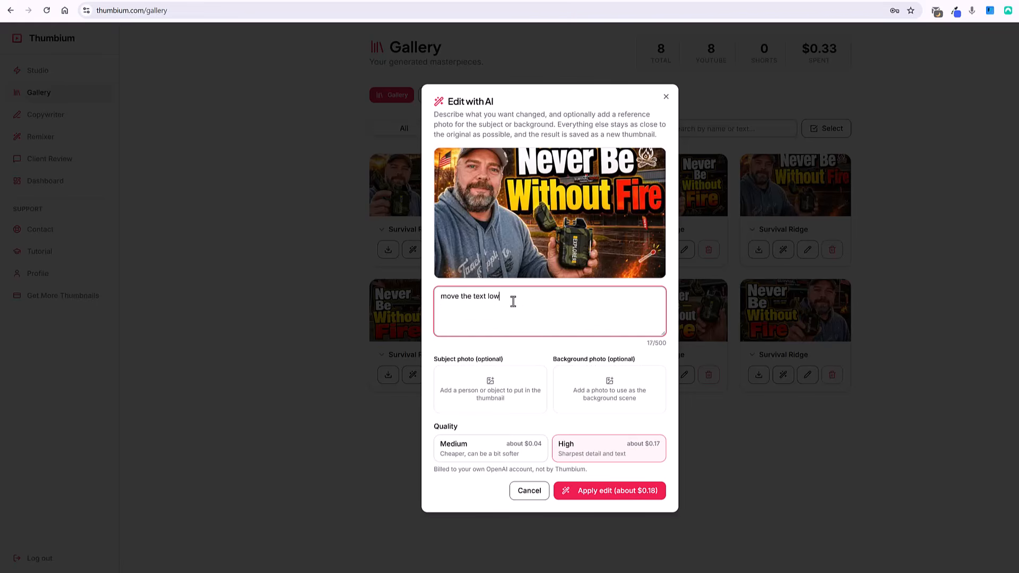
text(er so it all visible in the image.  Make the user)
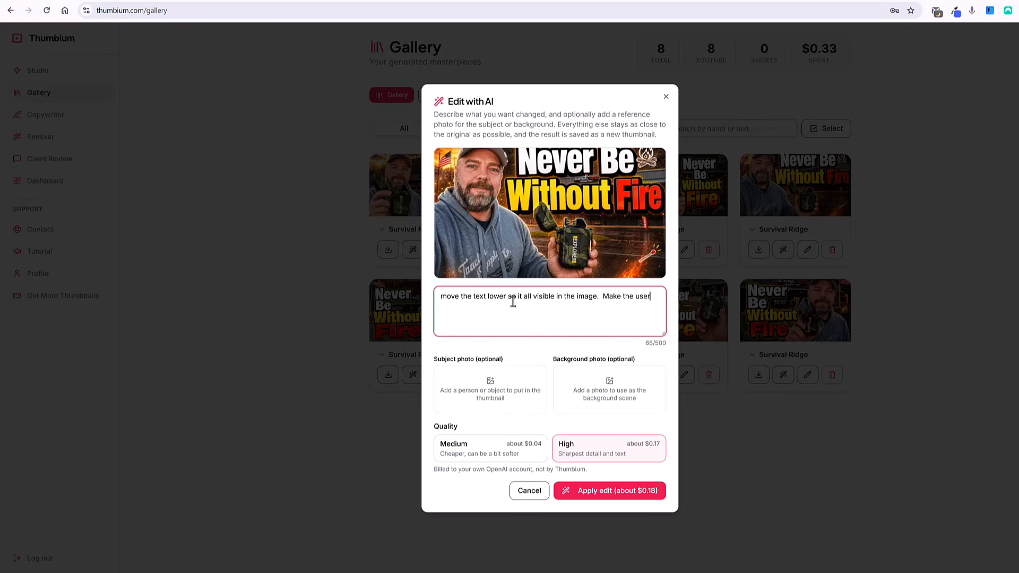
text( more rugged looking with a tactical outfit and )
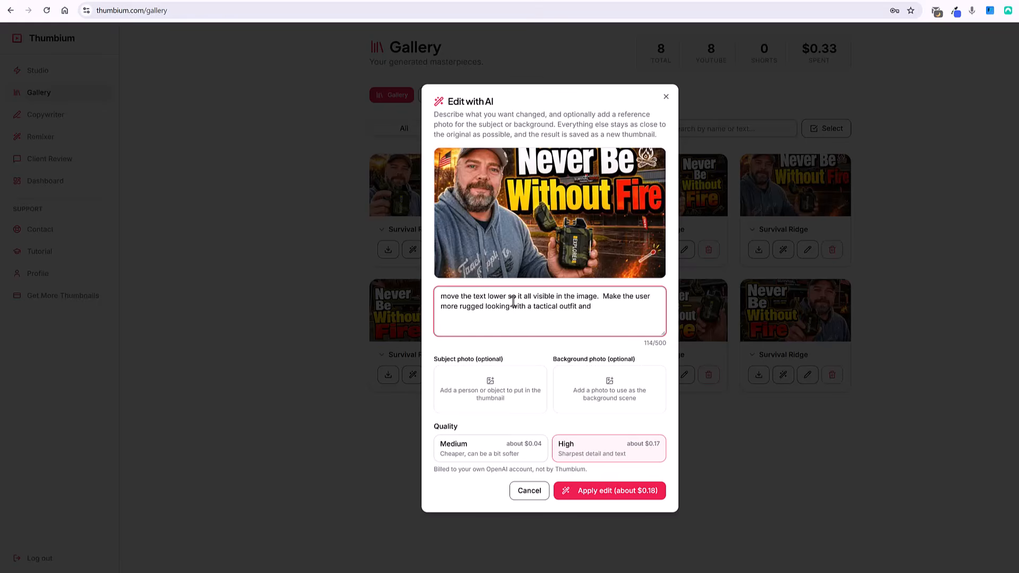
text(black marks on his face.)
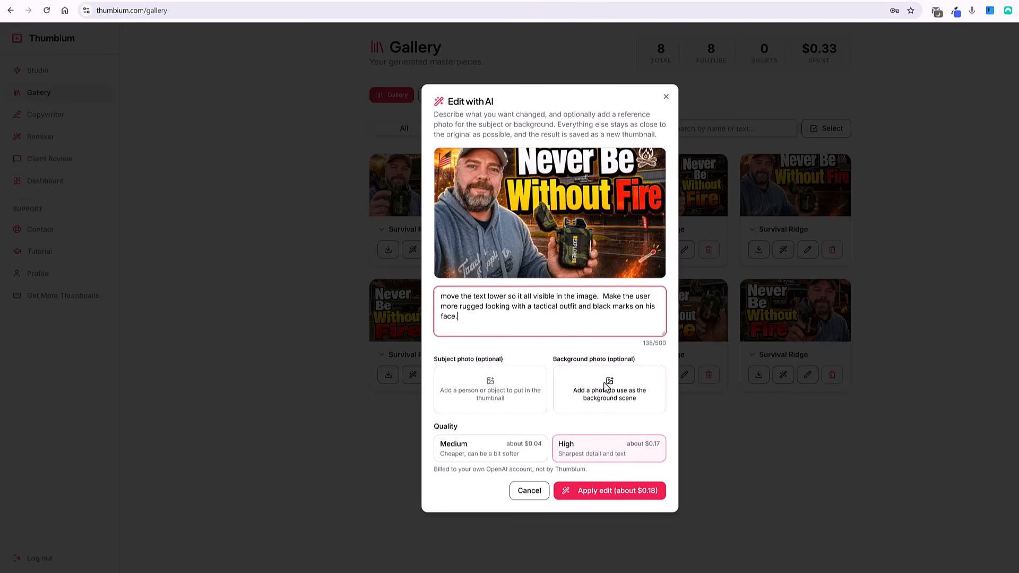
click(487, 452)
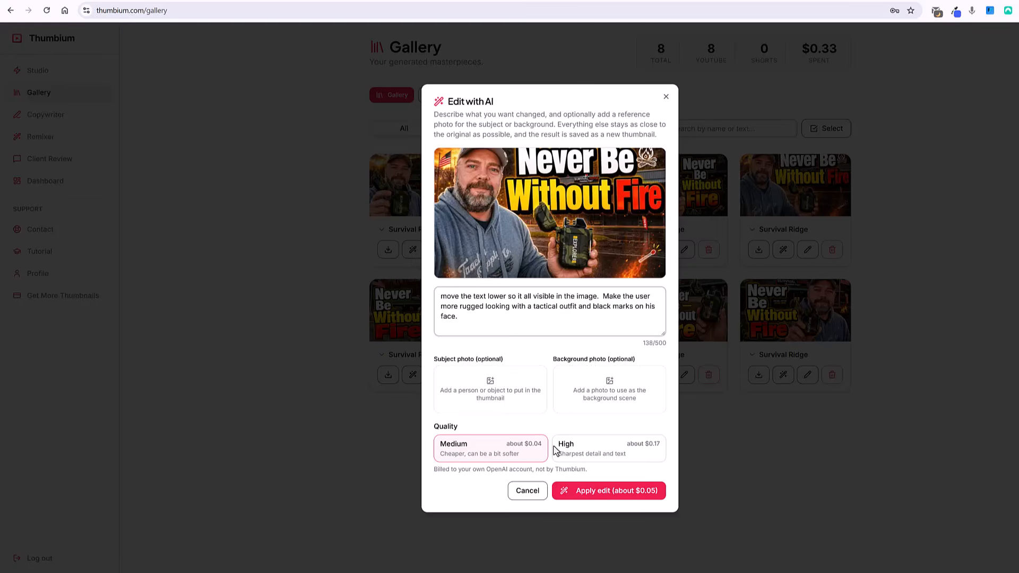
click(609, 490)
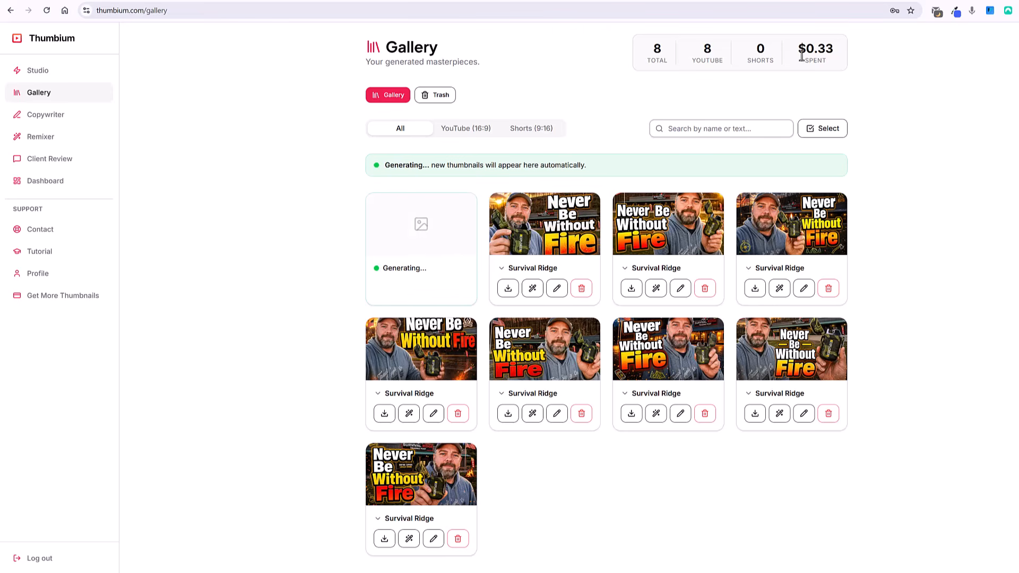
- Check the gallery's total spending and view the AI edit options for the third thumbnail, closing them without applying an edit
drag(798, 48, 832, 50)
click(907, 132)
click(657, 289)
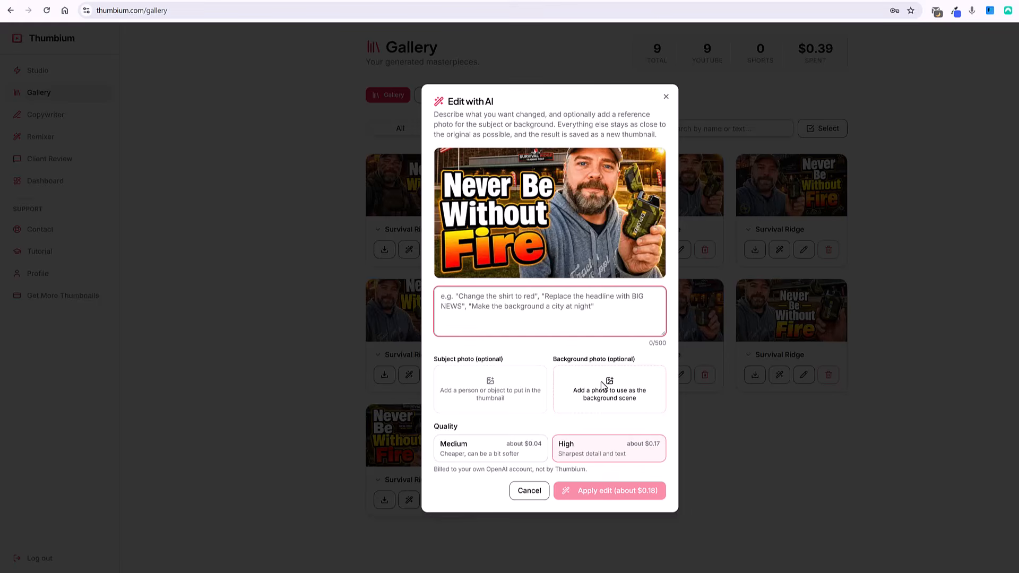
click(535, 493)
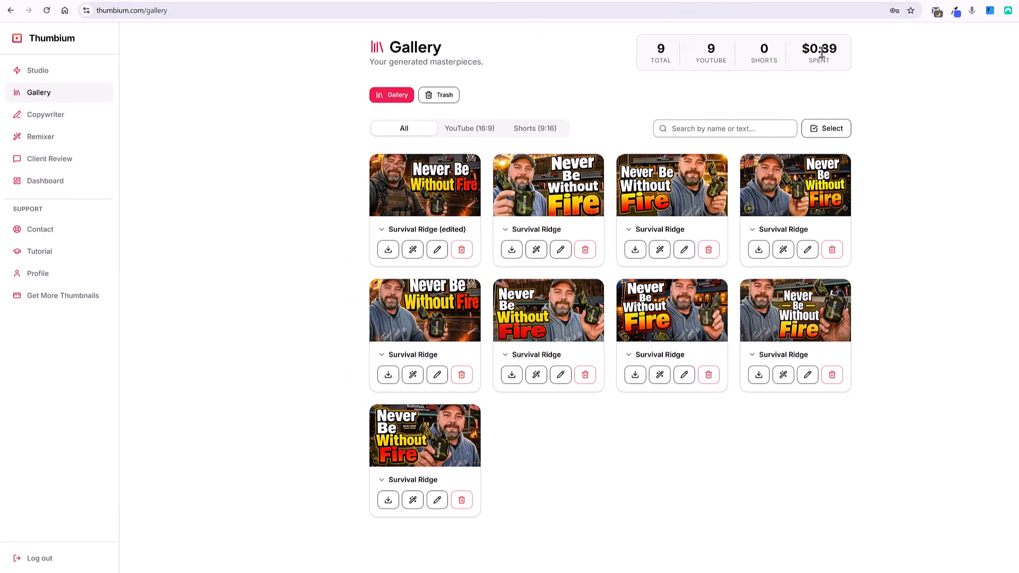
- Inspect the edited Survival Ridge thumbnail at full size and return to the gallery
click(422, 187)
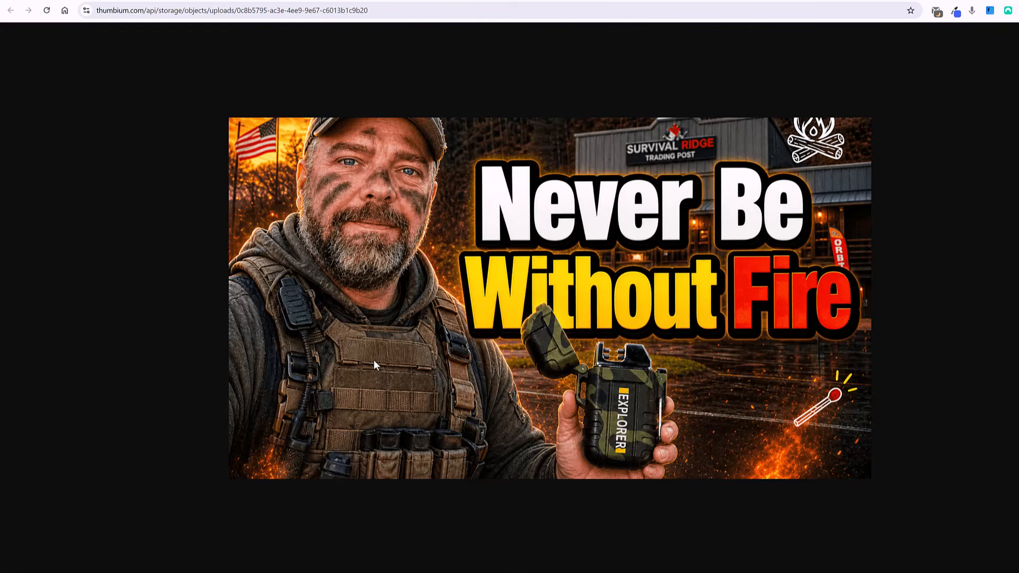
key(alt+Left)
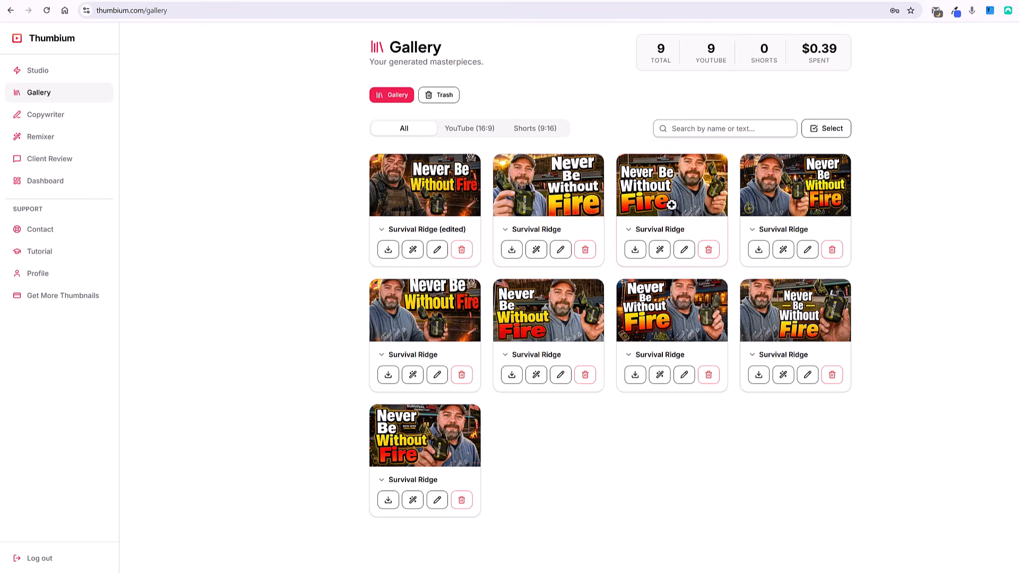
- Start a new Studio project named "Space" with the idea prompt "A rocket launching into space with flames and smoke"
click(663, 254)
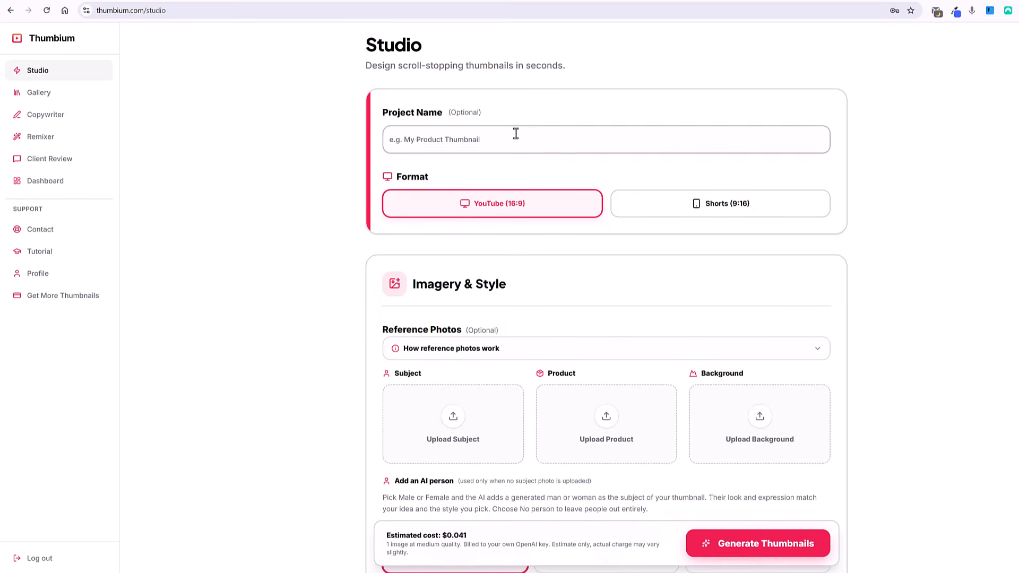
click(500, 136)
text(Space)
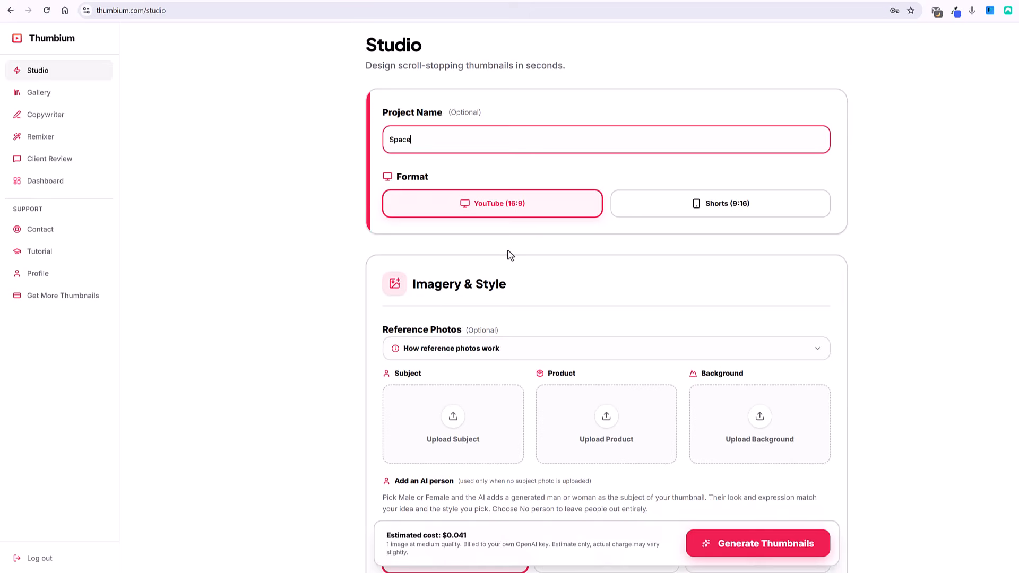
scroll(510, 256, down, 3)
scroll(482, 268, down, 2)
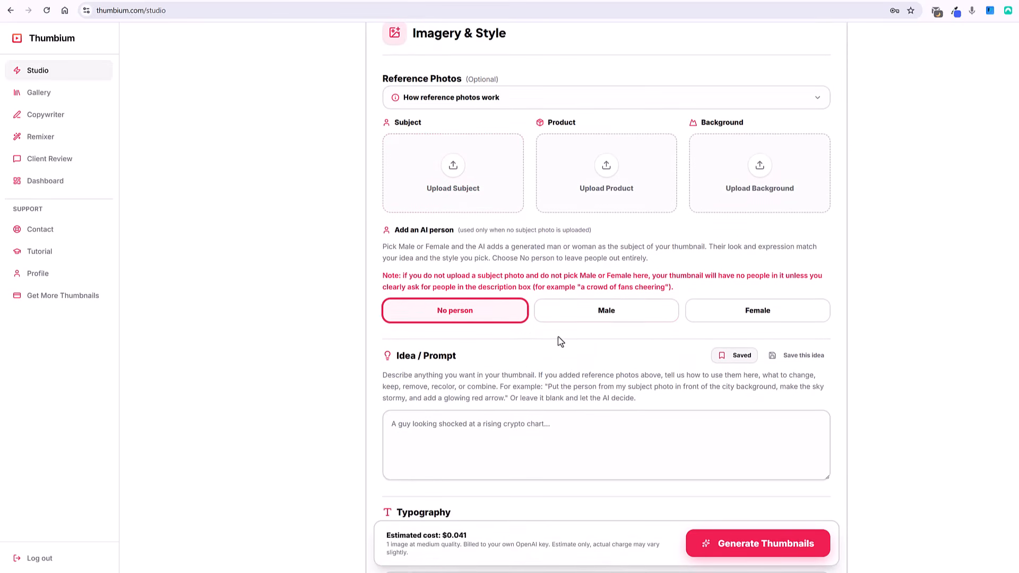
scroll(560, 342, down, 3)
click(466, 282)
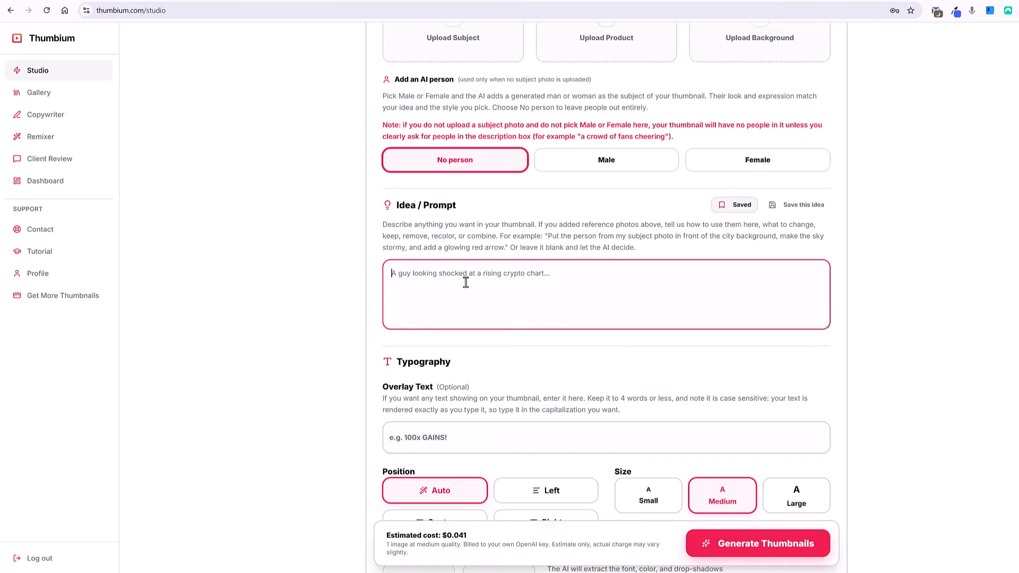
text(A rocket launching into space with flames and smoke)
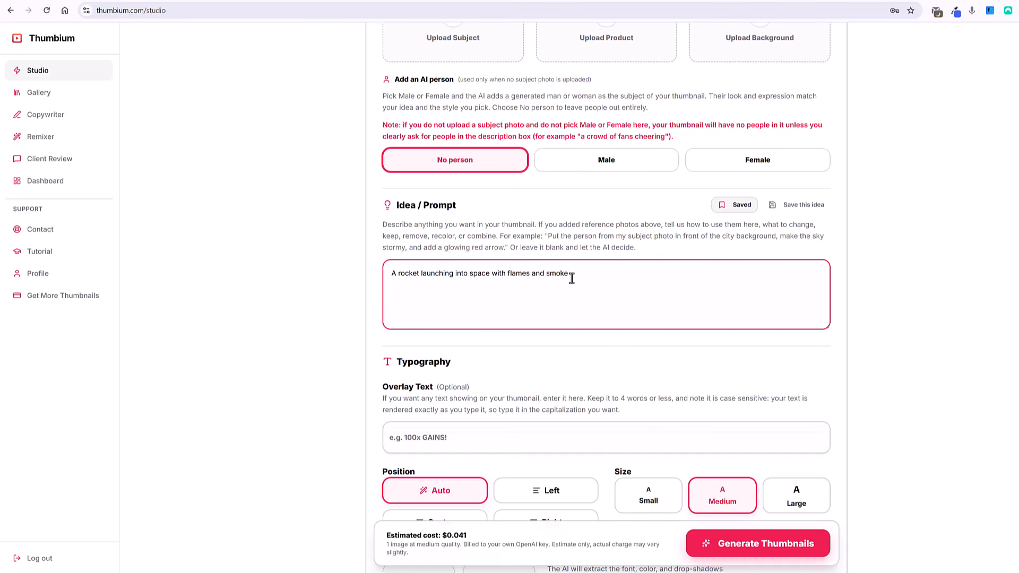
- Add the overlay text "Here We Go Again!" and generate 4 Medium-quality variations with decorative accents enabled
click(460, 438)
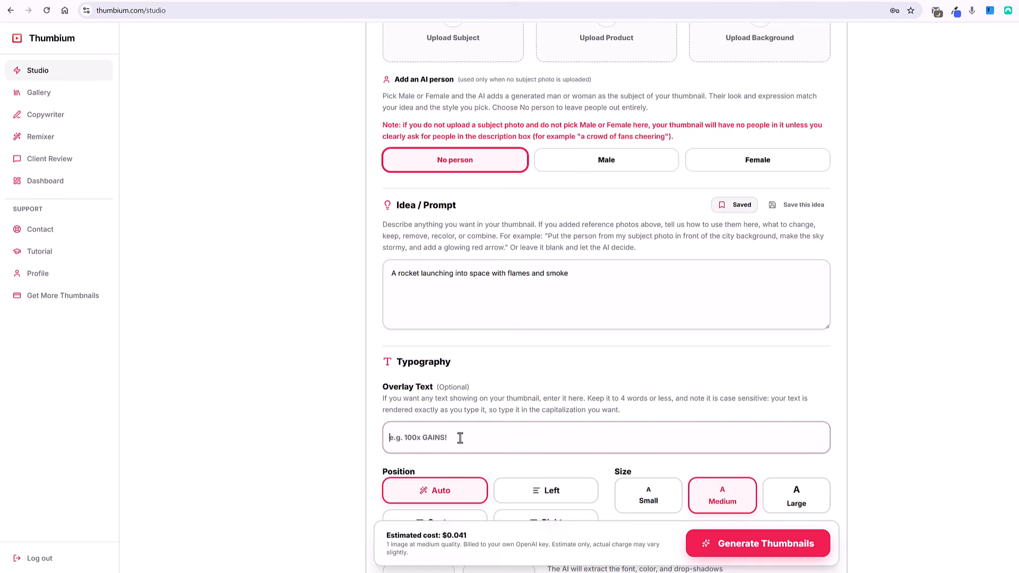
text(Here We Go Again!)
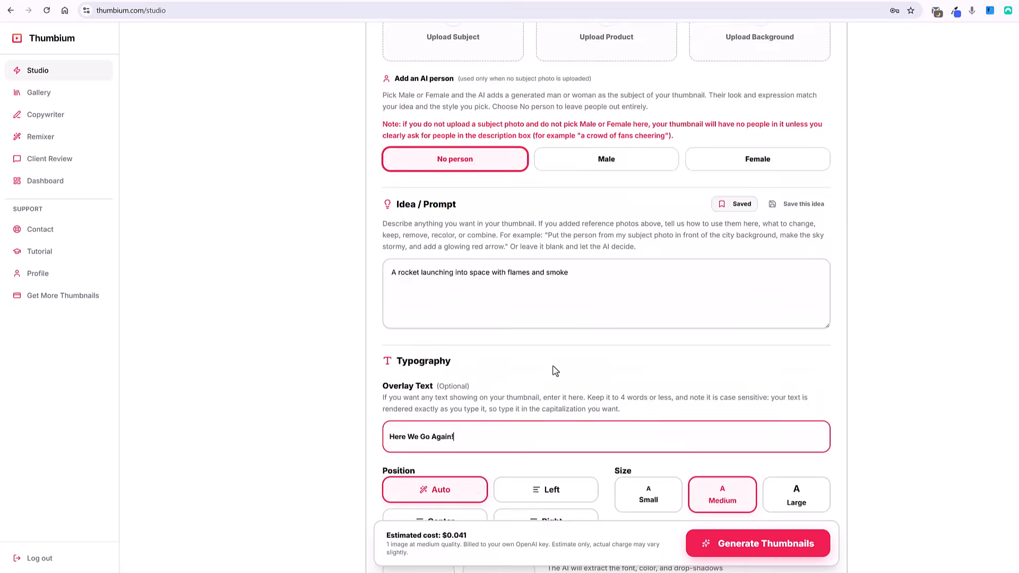
scroll(563, 359, down, 10)
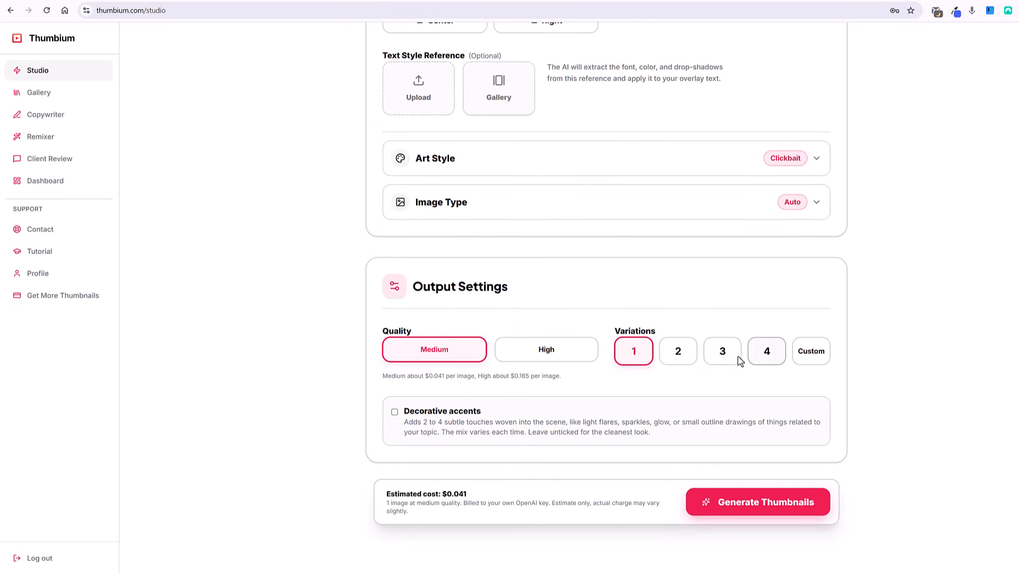
click(773, 358)
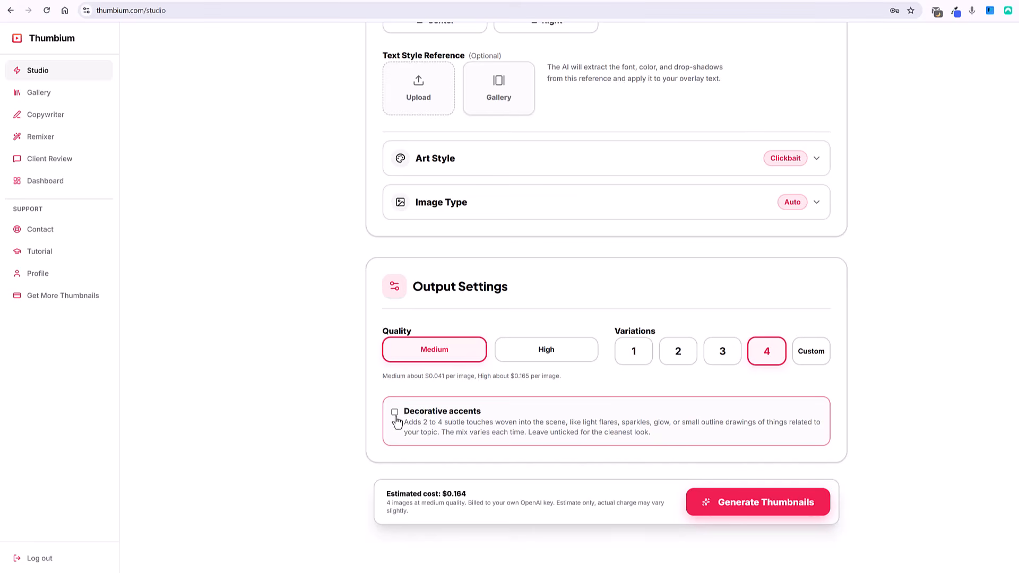
click(753, 500)
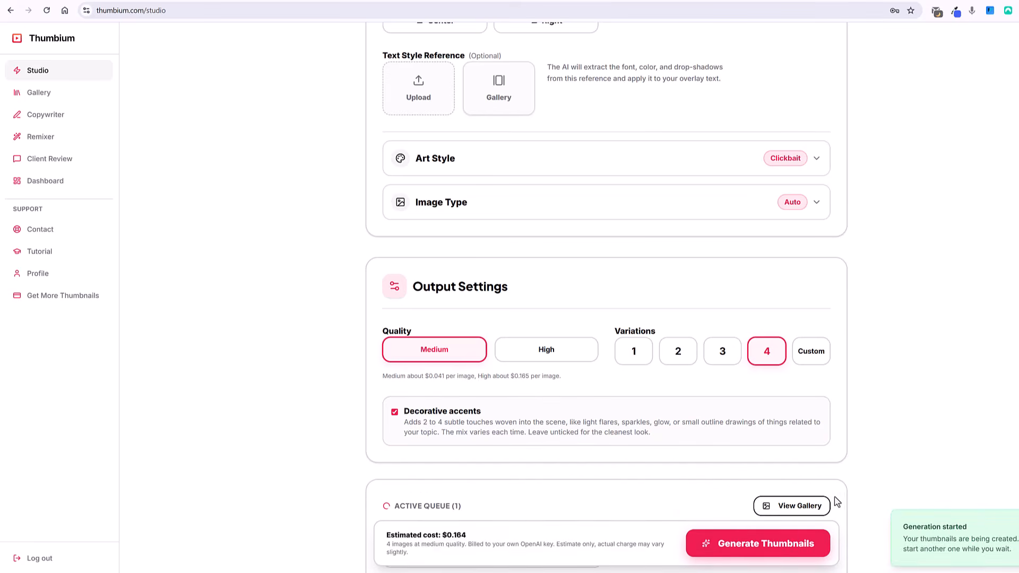
- Add the camouflage Explorer lighter photo as the product reference and set the AI person to Male
scroll(776, 225, up, 15)
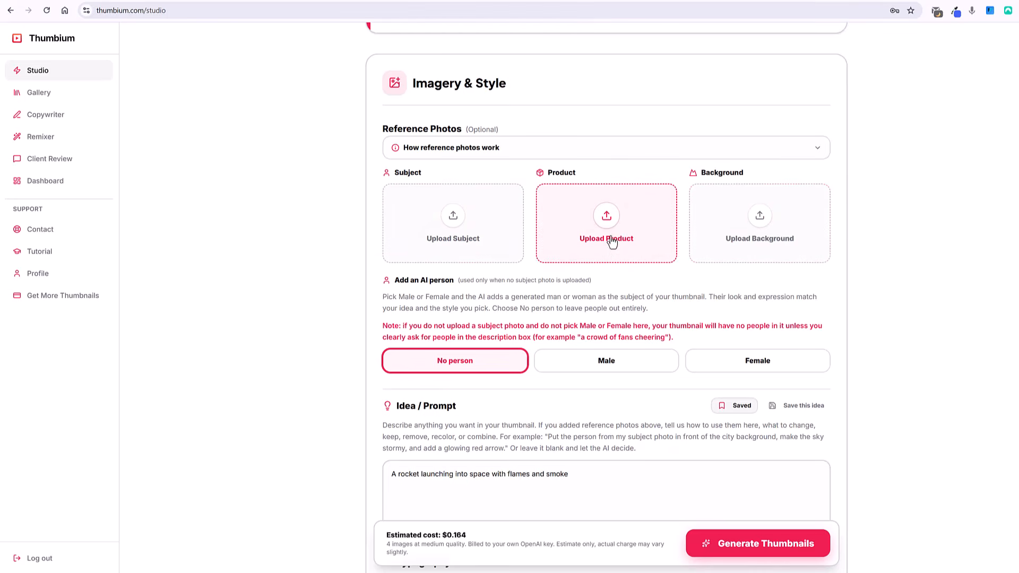
key(ctrl+v)
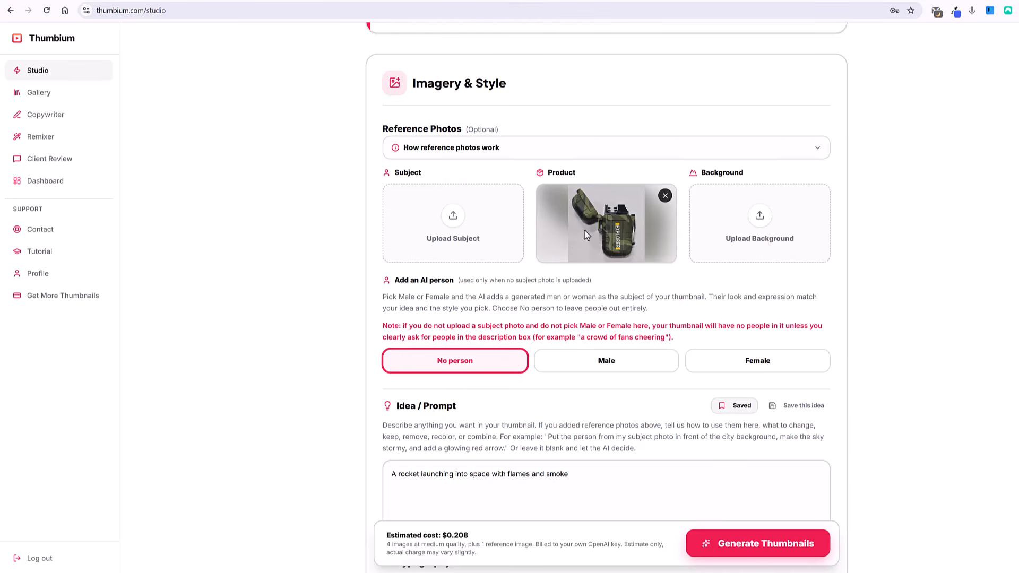
scroll(531, 266, down, 2)
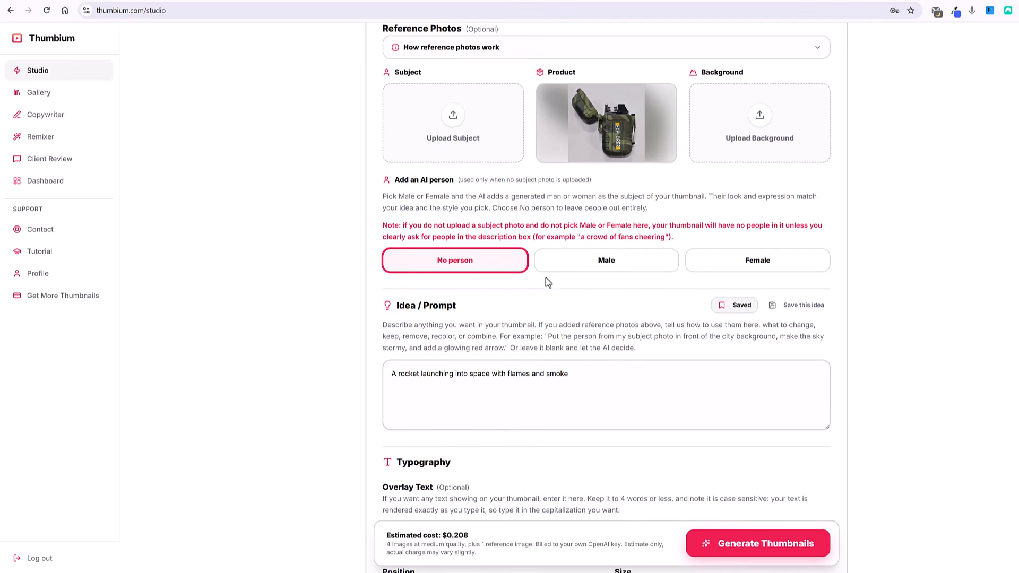
click(617, 268)
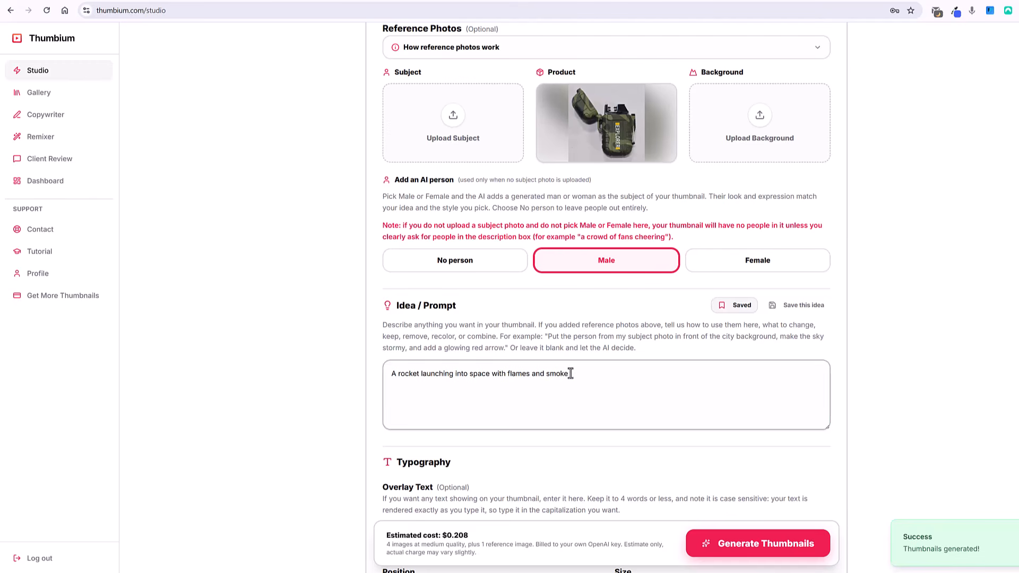
- Replace the idea prompt with a man in a wilderness scenerio building a fire using the product shown, easily seen as if being promoted
drag(571, 374, 379, 370)
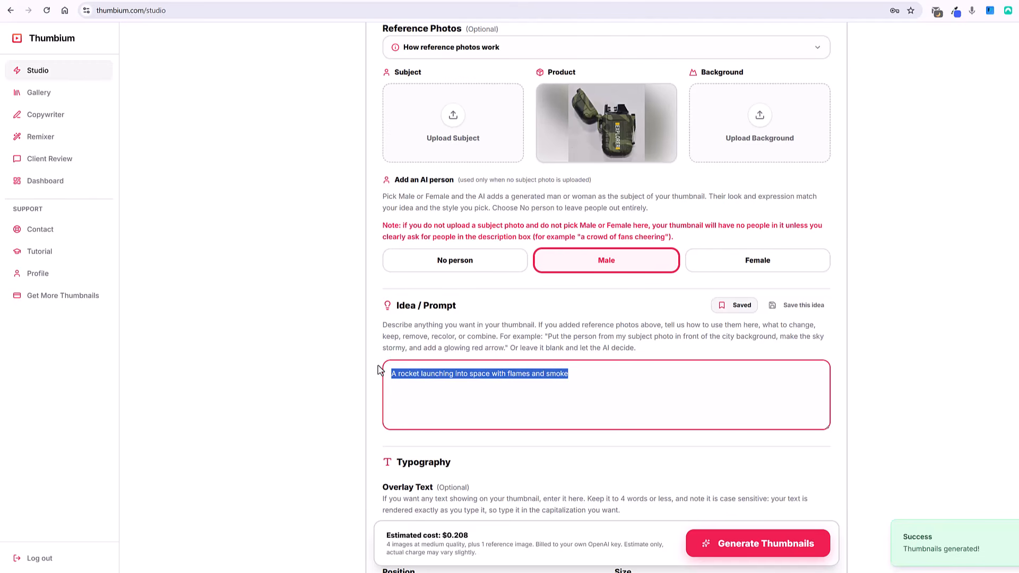
key(BackSpace)
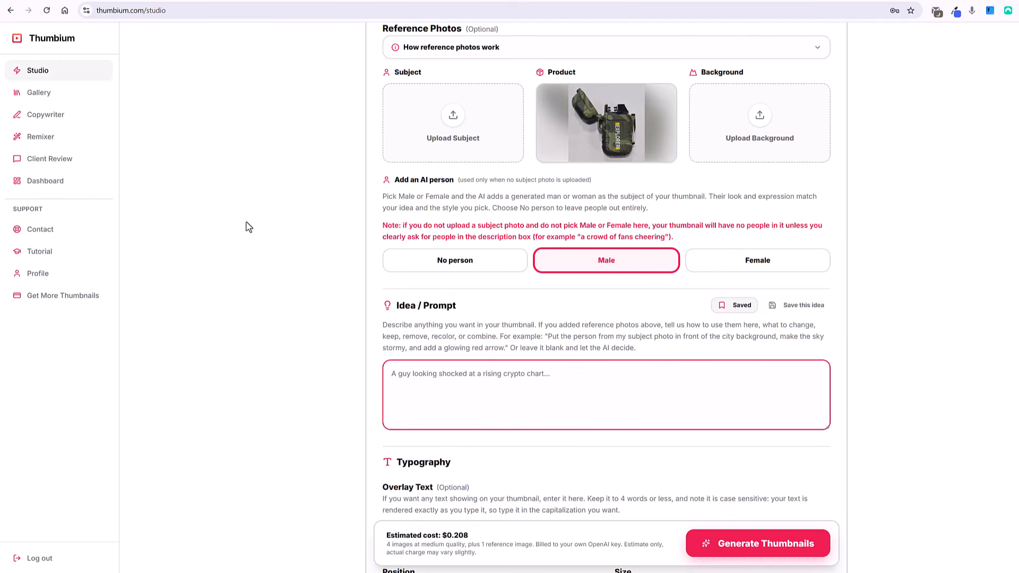
text(In a wilderness scenerio, a man is building a fire using the product shown in the image.  The product should be easily seen as if it were being promoted.)
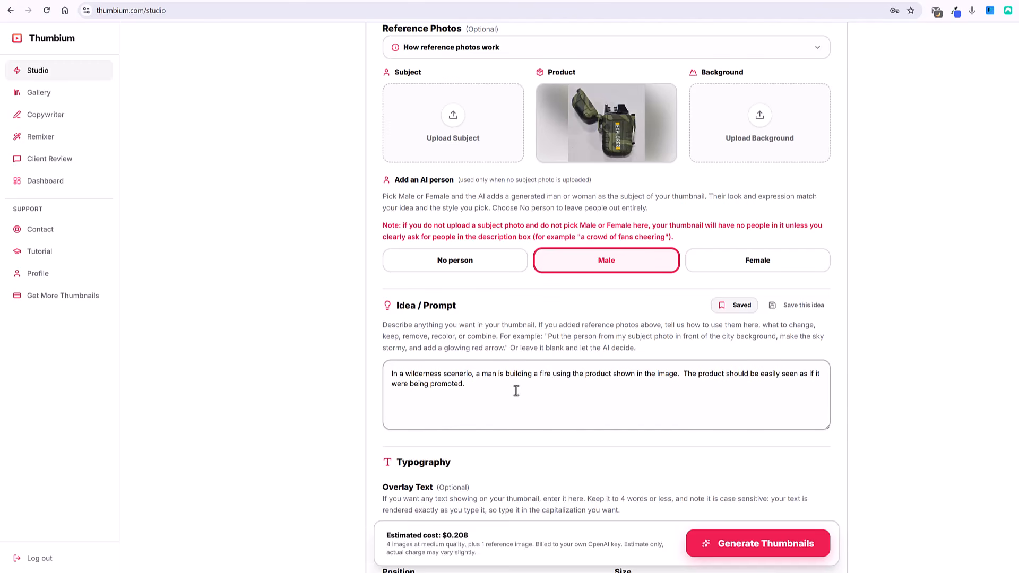
- Set the overlay text to "Fire Anywhere", turn off decorative accents and generate 4 Medium-quality variations
scroll(365, 283, down, 5)
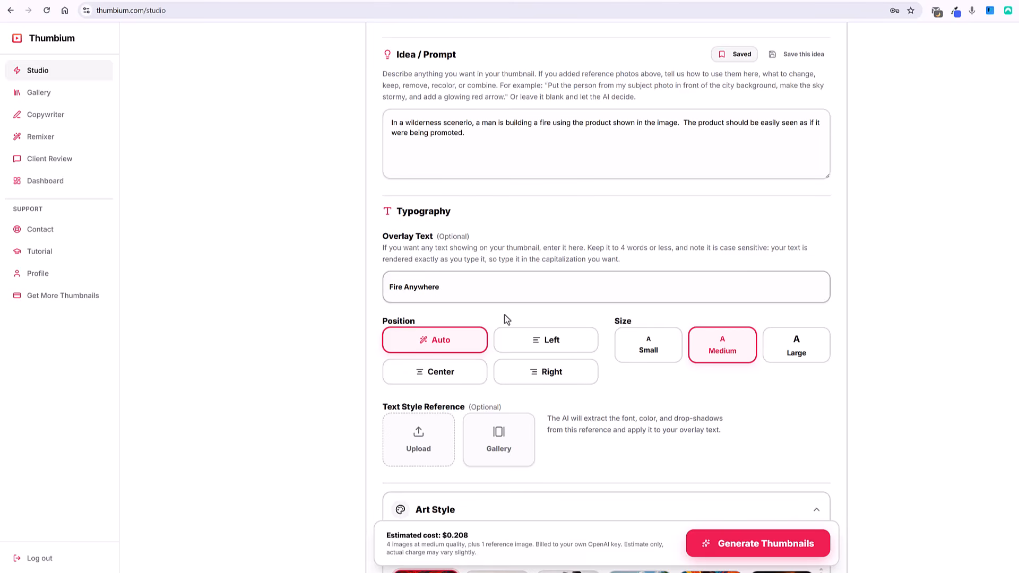
scroll(633, 423, down, 12)
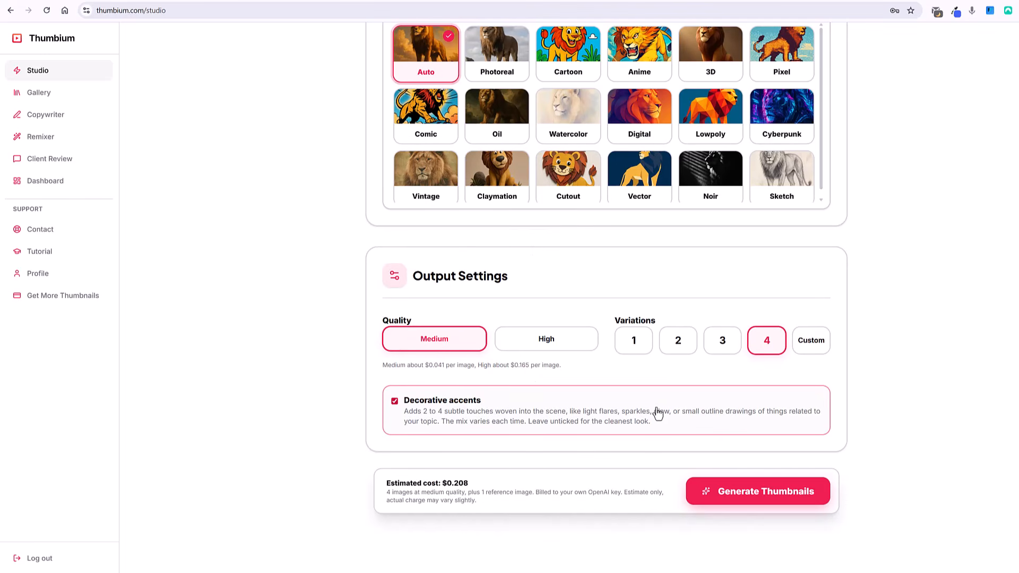
click(395, 402)
click(744, 491)
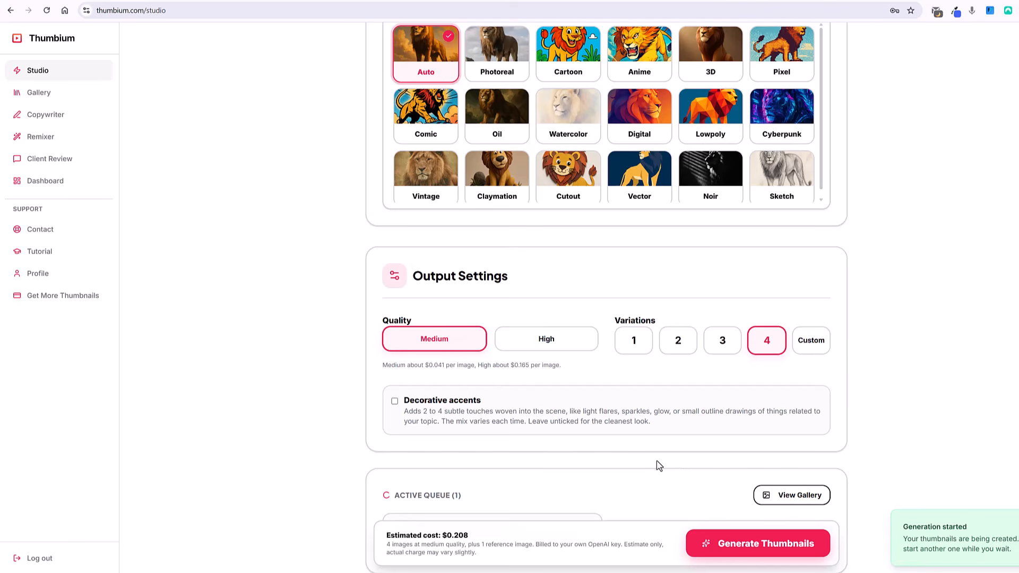
- Open the gallery and inspect the second Space thumbnail at full size
scroll(654, 462, up, 20)
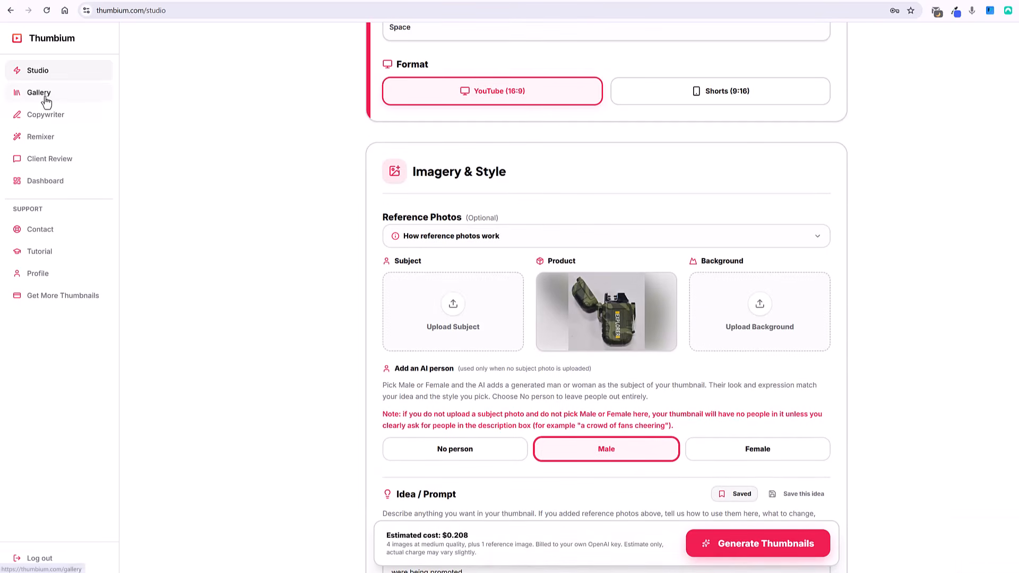
click(43, 94)
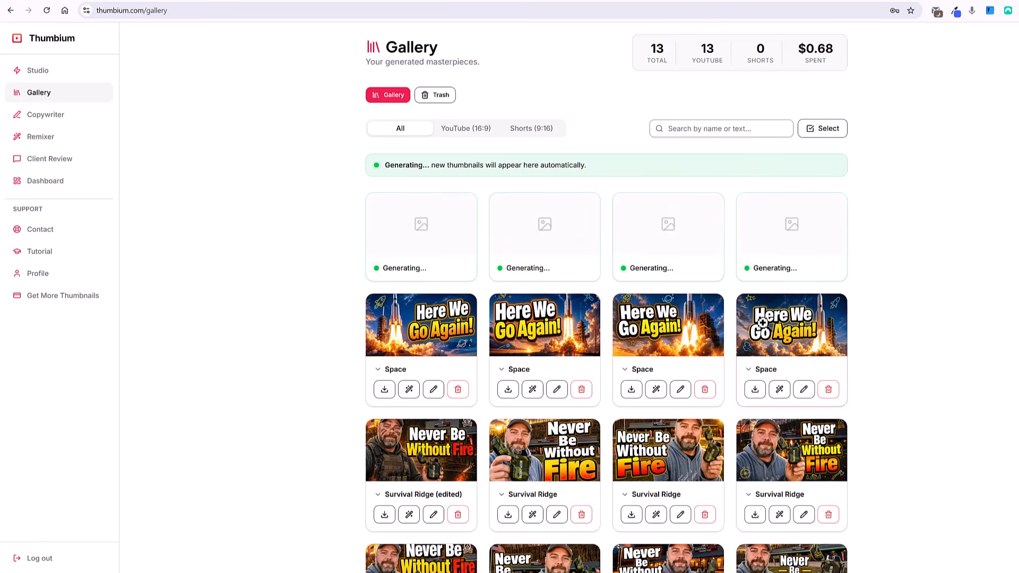
click(570, 323)
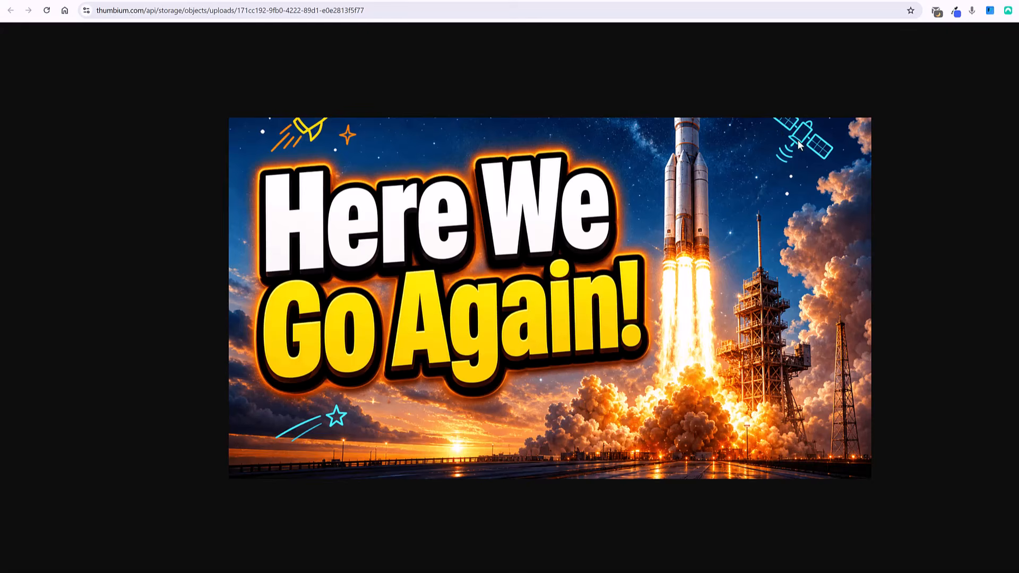
- Close the full-size Space thumbnail and view the gallery filtered by YouTube (16:9) and by Shorts (9:16)
key(ctrl+w)
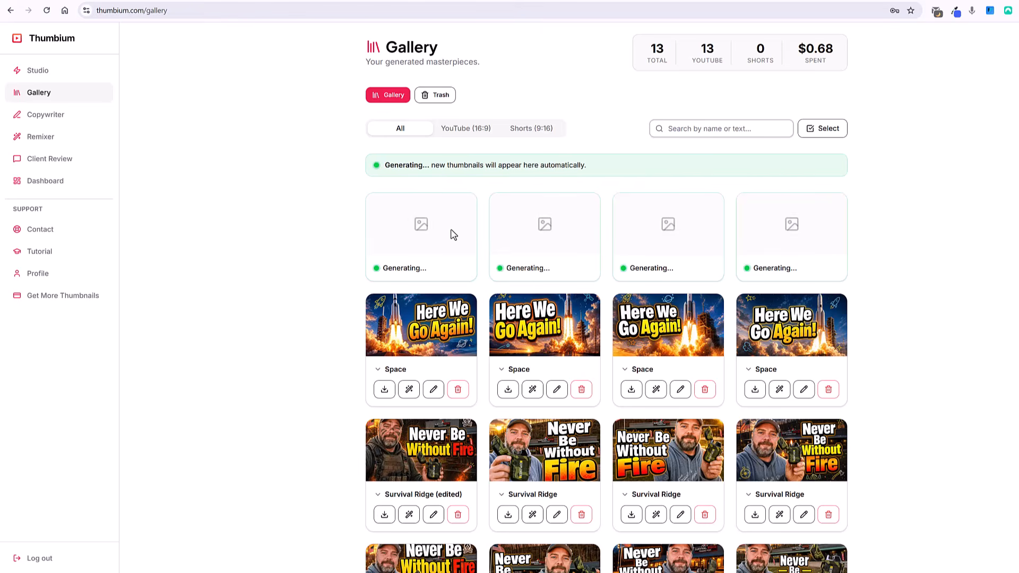
click(463, 130)
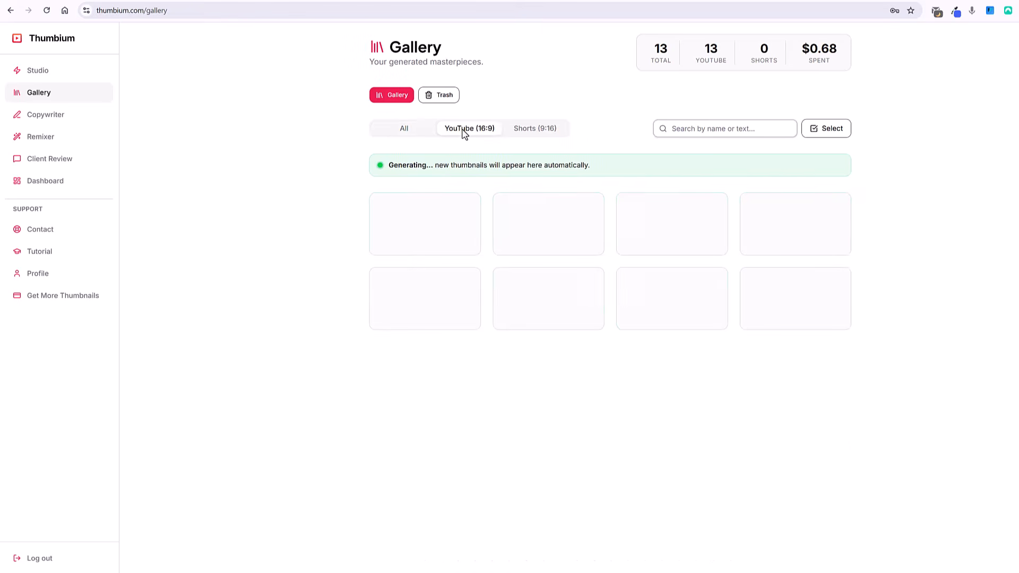
click(545, 132)
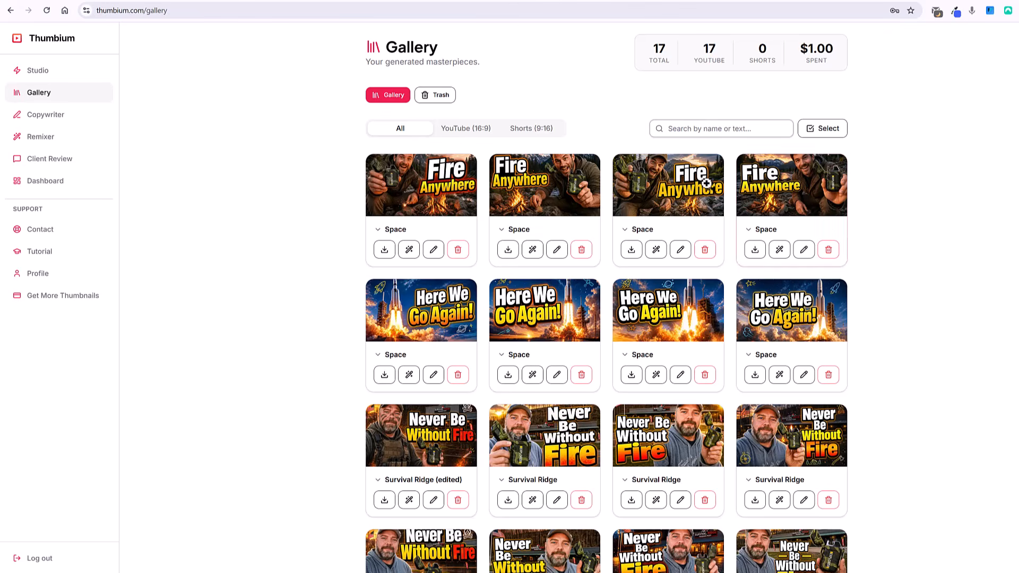
- Inspect the third "Fire Anywhere" thumbnail at full size and return to the gallery
click(660, 184)
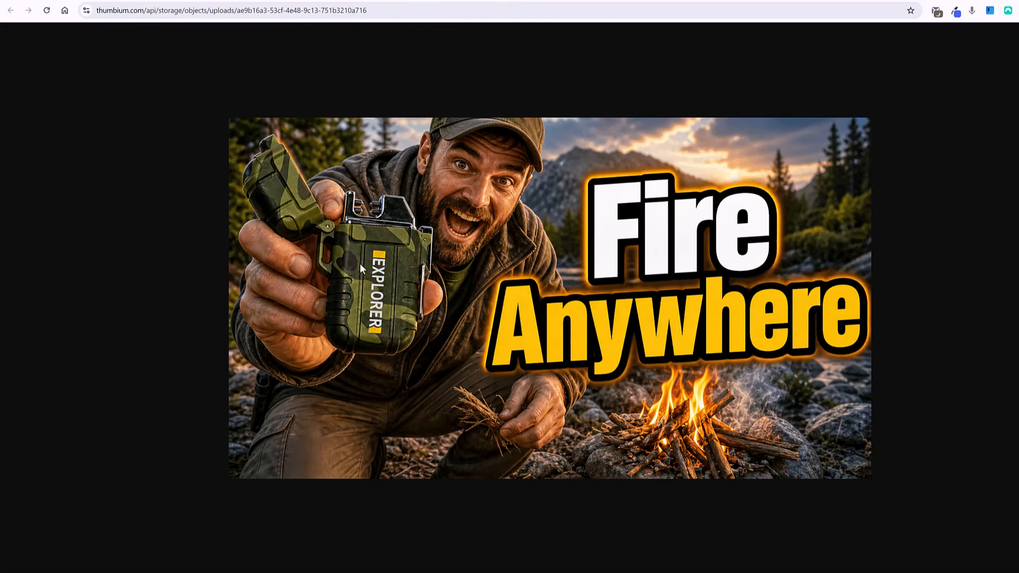
key(ctrl+w)
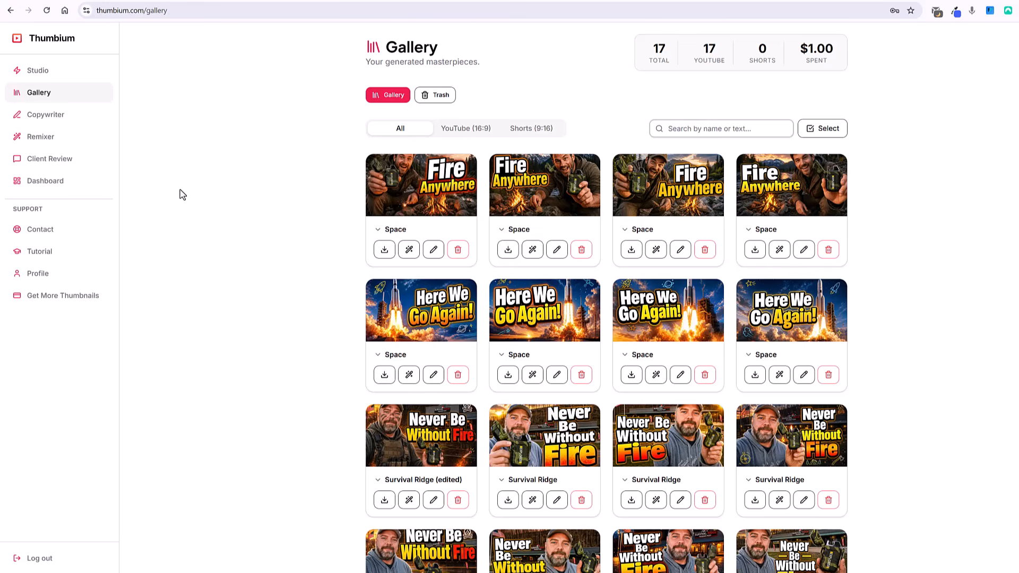
- View the support ticket form and examine the extra monthly thumbnails offered by the Business and Agency packages
click(37, 236)
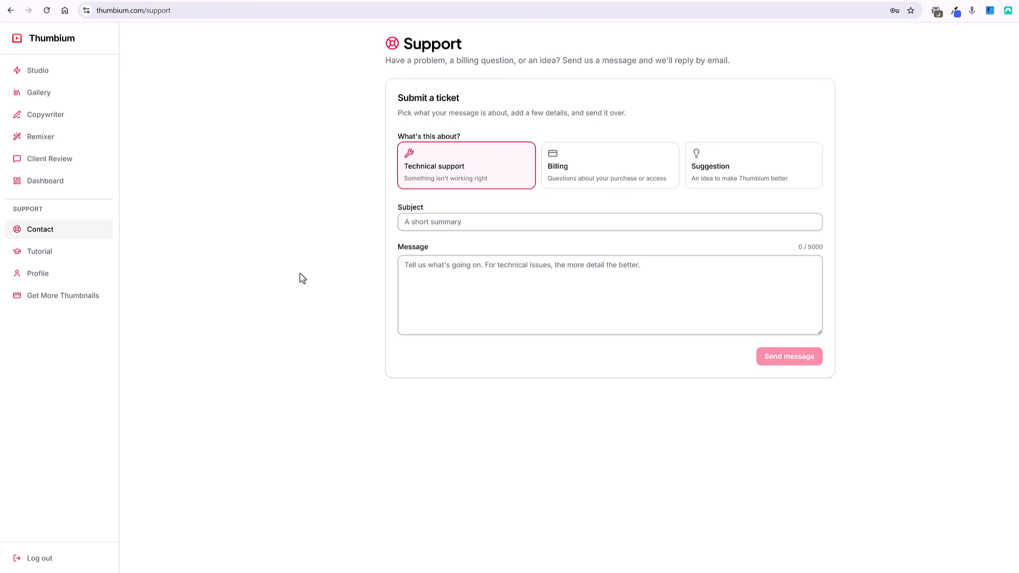
click(61, 302)
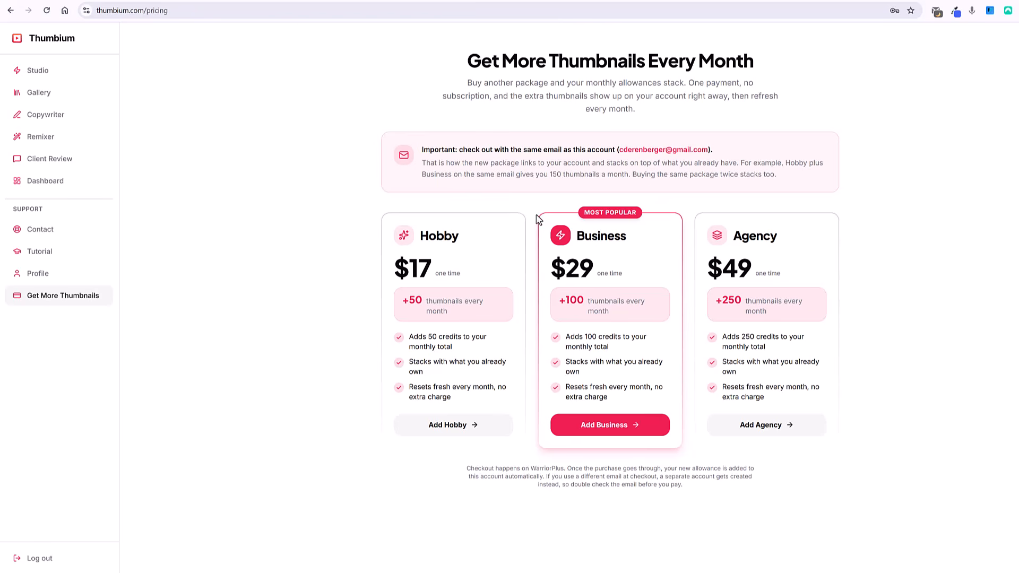
drag(559, 300, 584, 301)
drag(715, 300, 742, 302)
click(931, 344)
- Return to the gallery and examine the total amount spent on generated thumbnails
key(alt+Left)
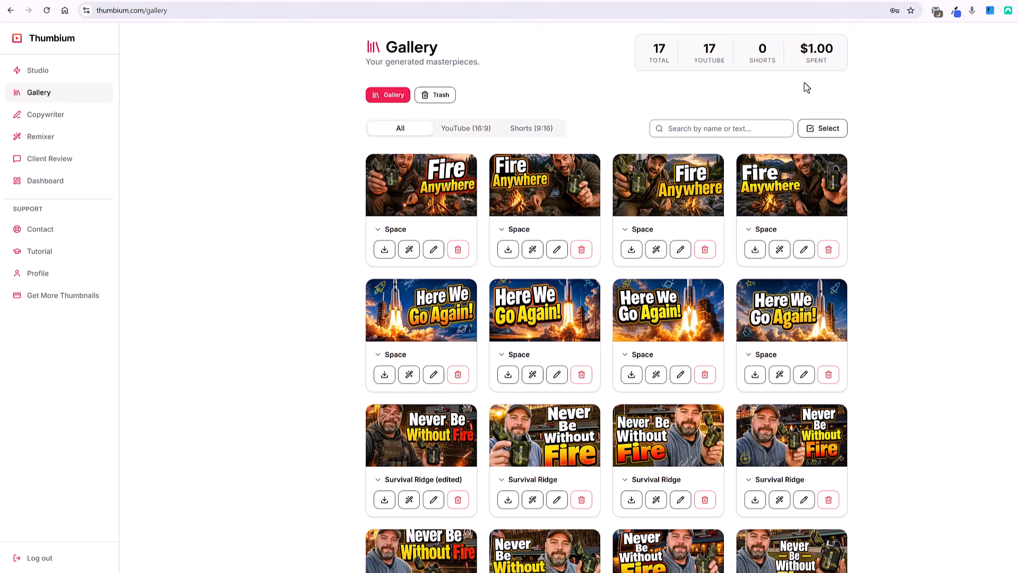
drag(800, 50, 835, 51)
click(896, 145)
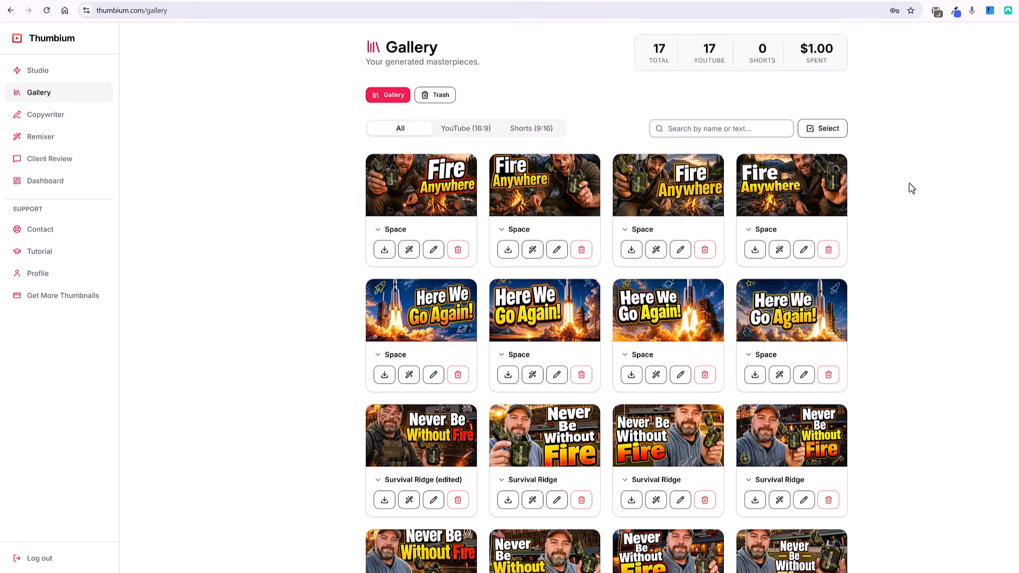